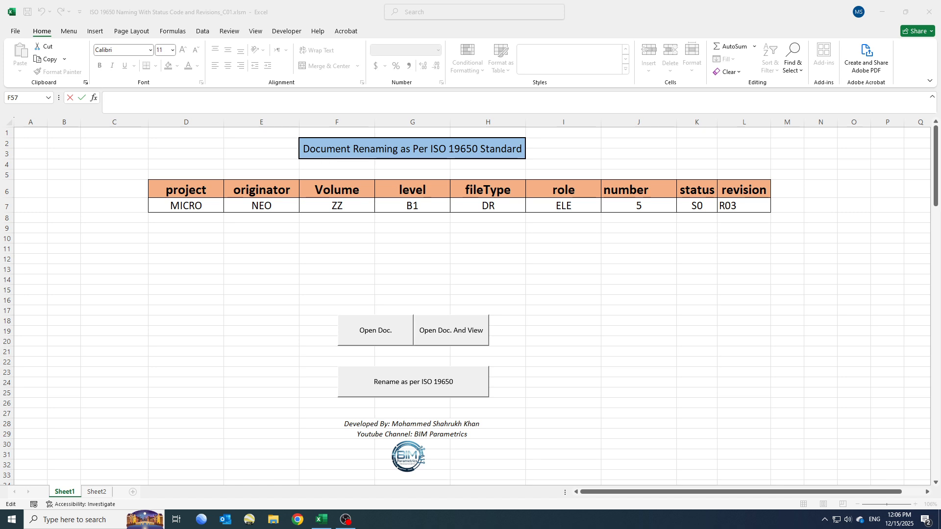
Close the ISO 19650 naming workbook without saving its changes and show the desktop.
click(930, 12)
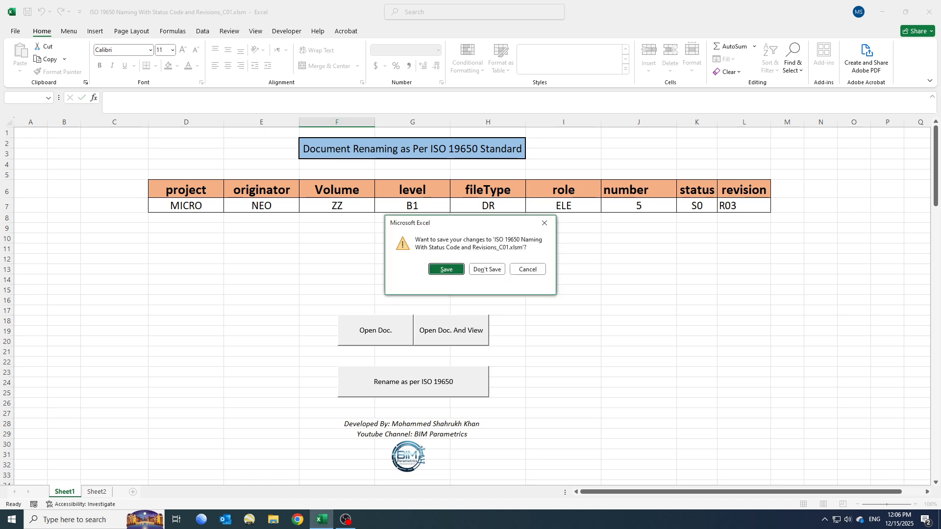
click(487, 269)
click(940, 519)
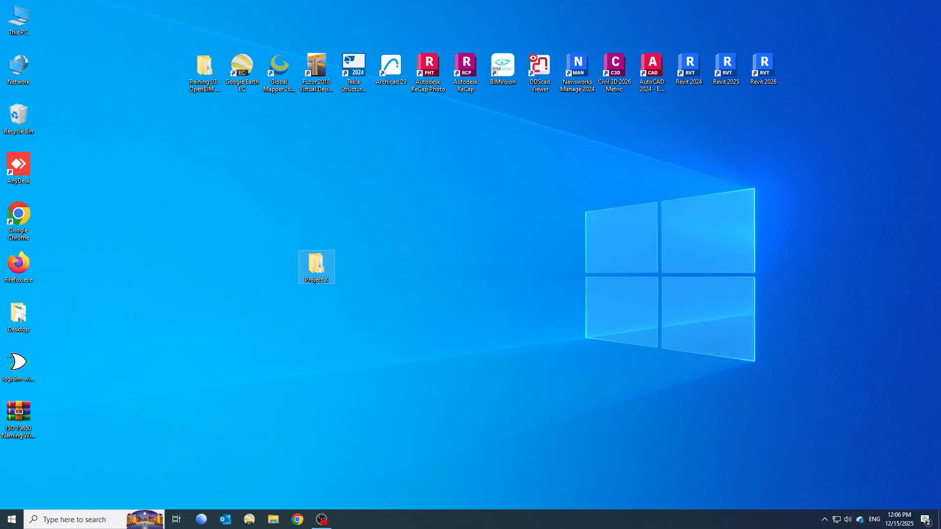
key(ctrl)
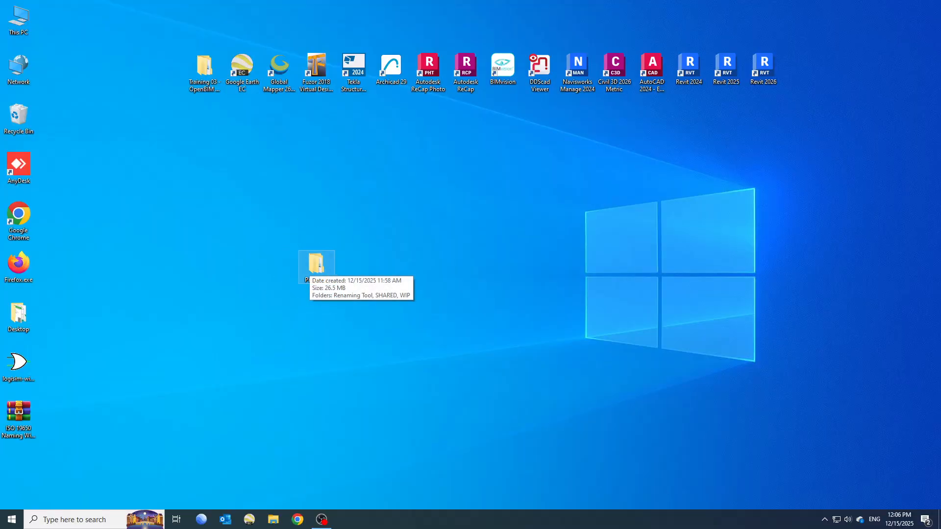
Open ISO 19650 Naming With Status Code and Revisions_C01.xlsm from the Renaming Tool folder inside Project X on the desktop.
double_click(313, 267)
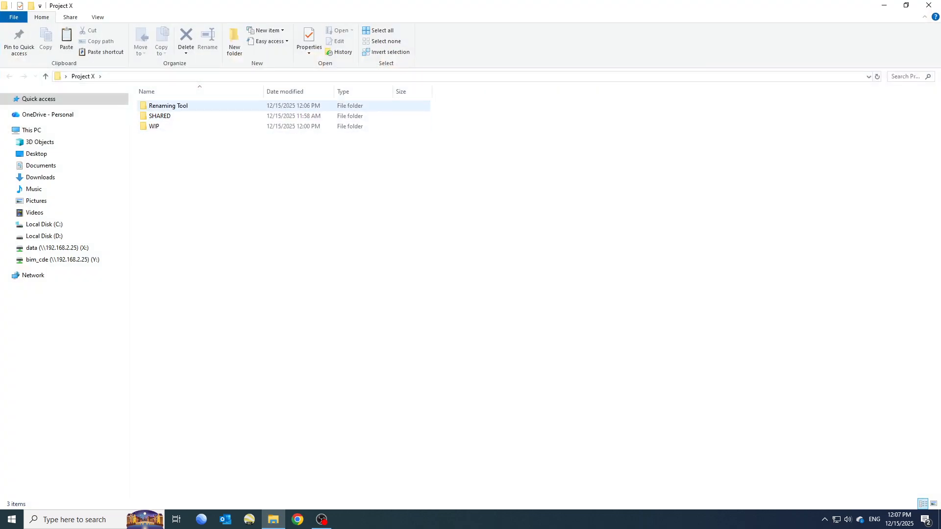
double_click(168, 106)
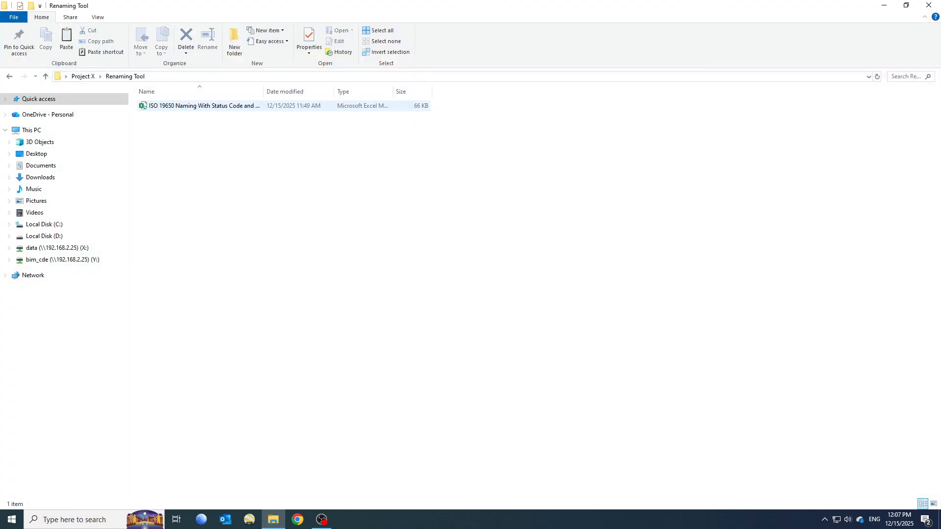
double_click(263, 92)
double_click(240, 106)
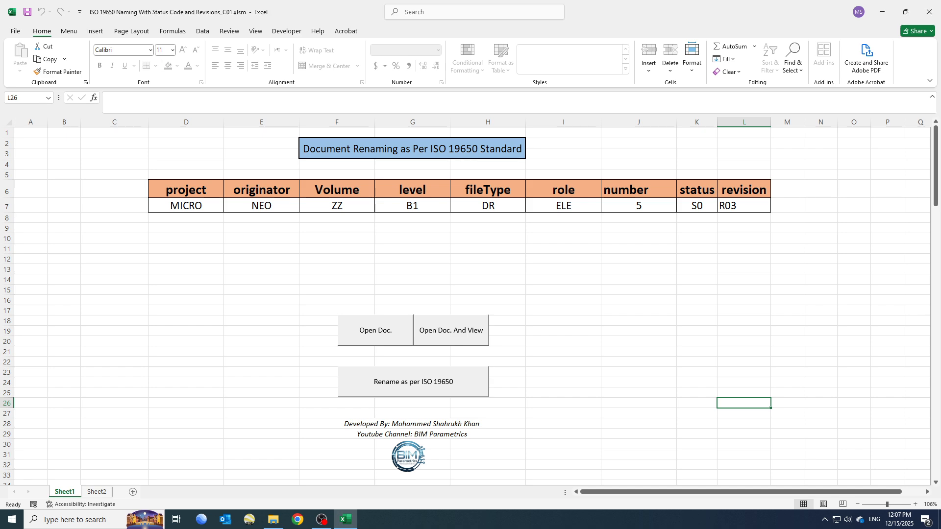
Examine the project, originator and Volume headings of the naming table and the project code in D7.
click(186, 190)
click(261, 190)
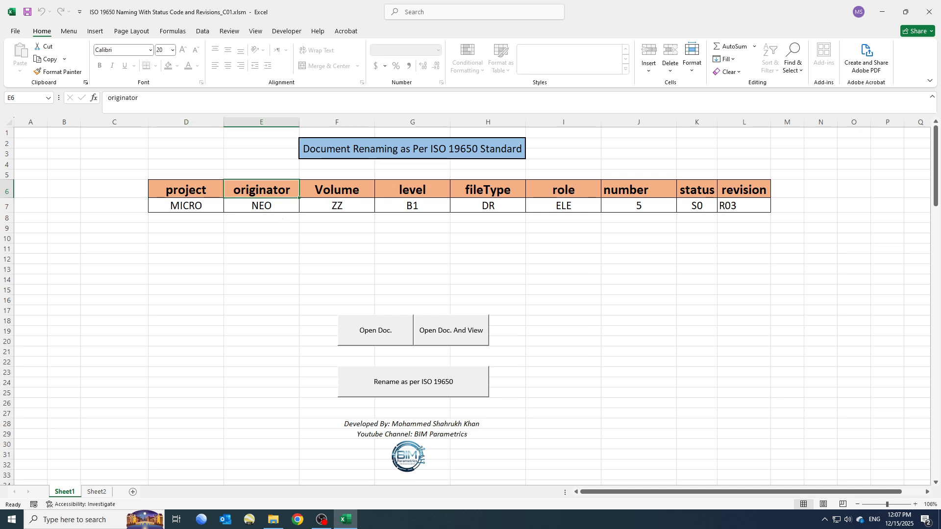
click(337, 190)
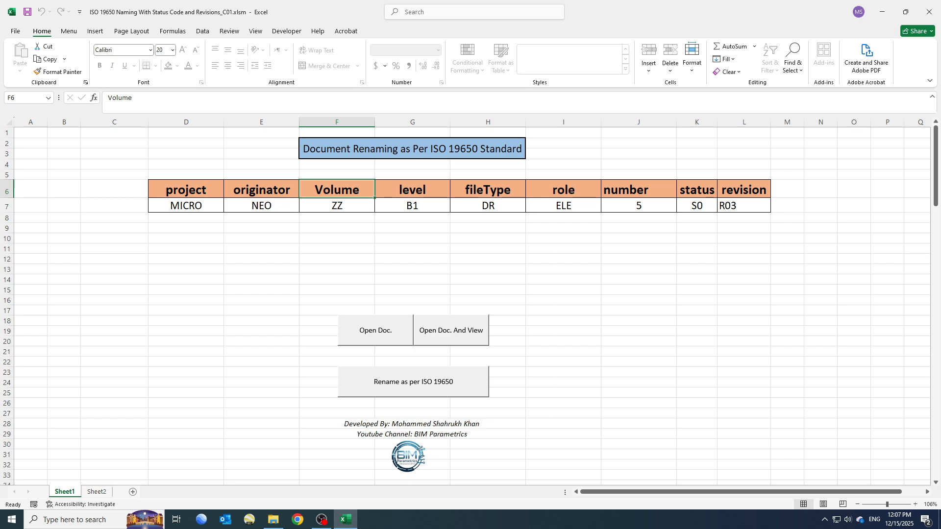
double_click(203, 206)
drag(203, 206, 169, 206)
click(204, 206)
click(202, 206)
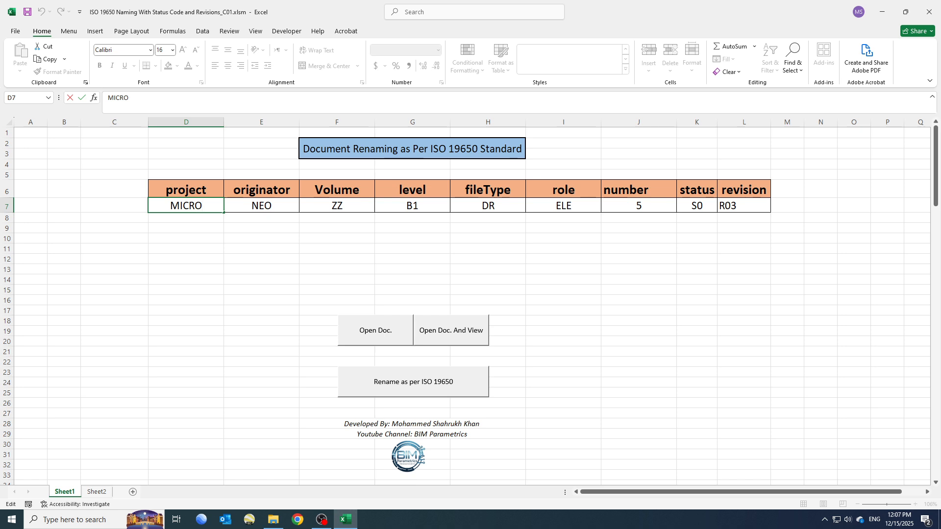
Check the available originator codes in E7, and choose ZZ as the Volume in F7.
click(262, 206)
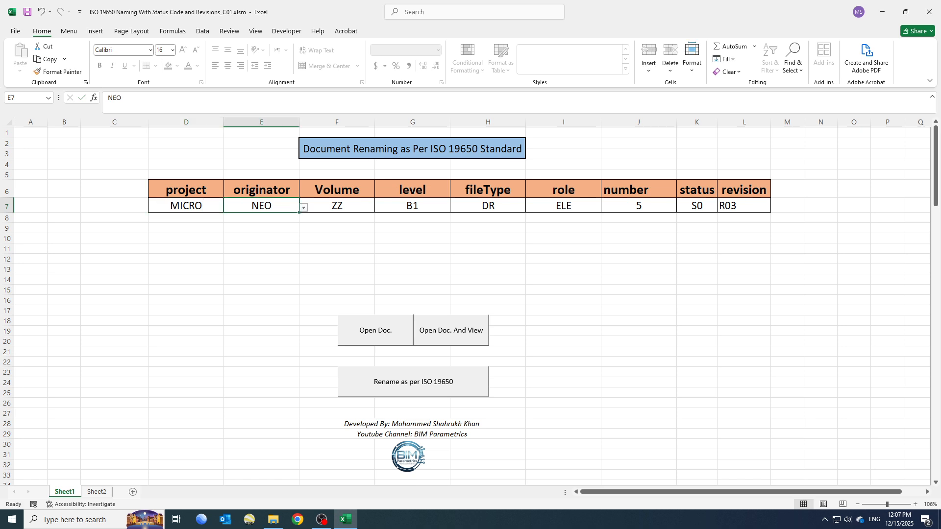
key(ctrl)
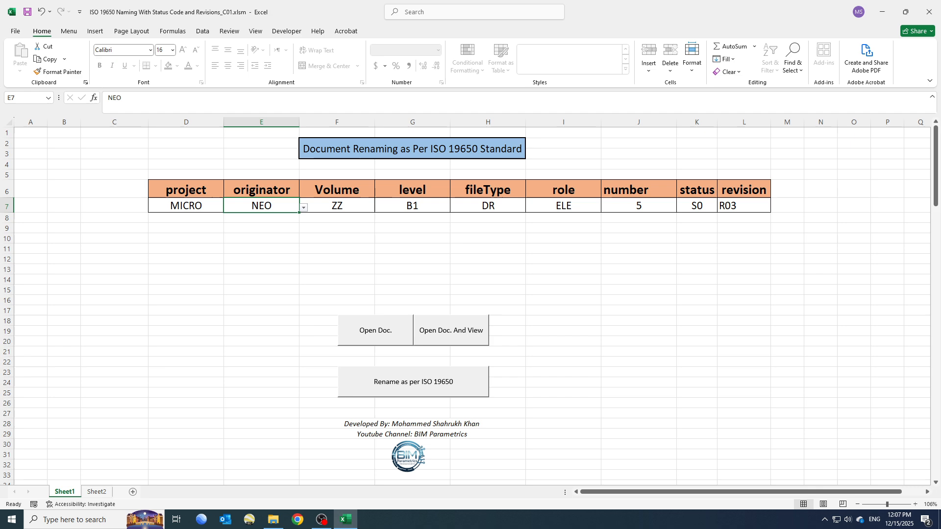
click(304, 208)
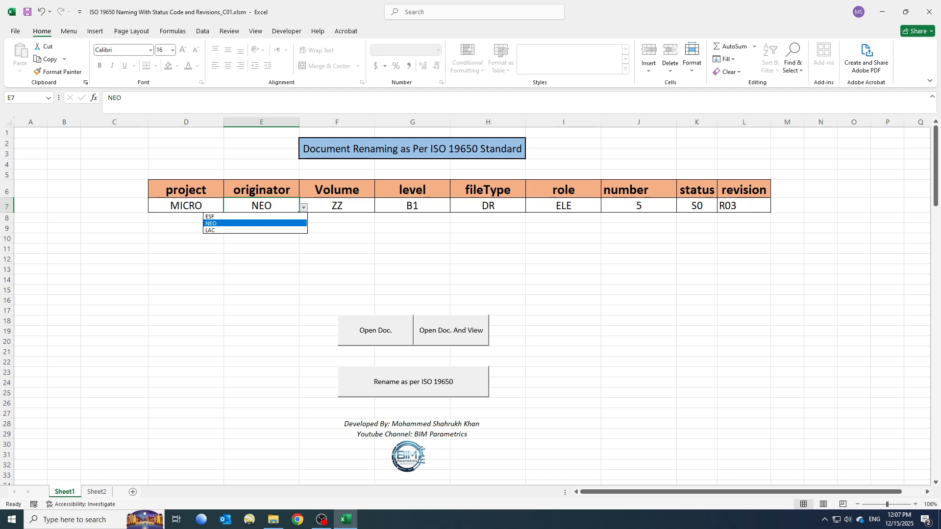
click(304, 208)
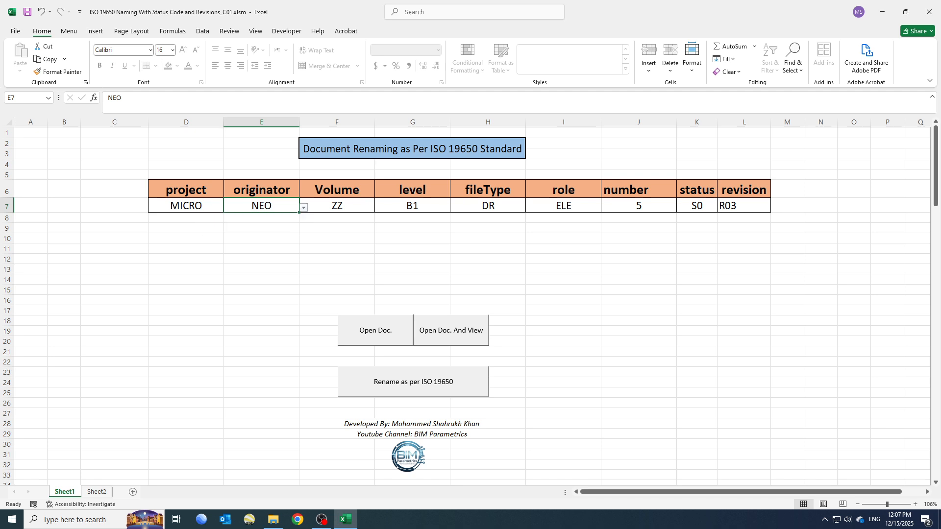
click(337, 206)
click(379, 208)
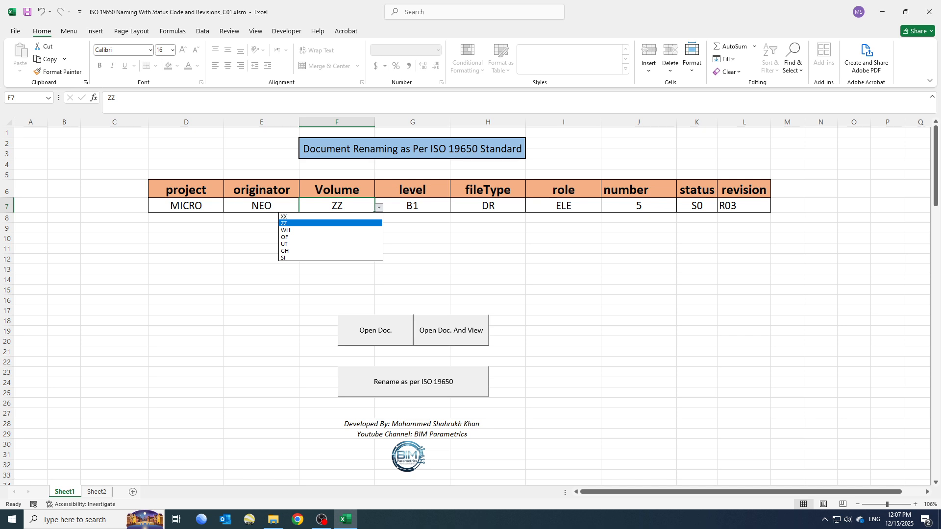
click(331, 224)
Examine the available codes for level, fileType and role in cells G7, H7 and I7.
click(412, 206)
click(455, 207)
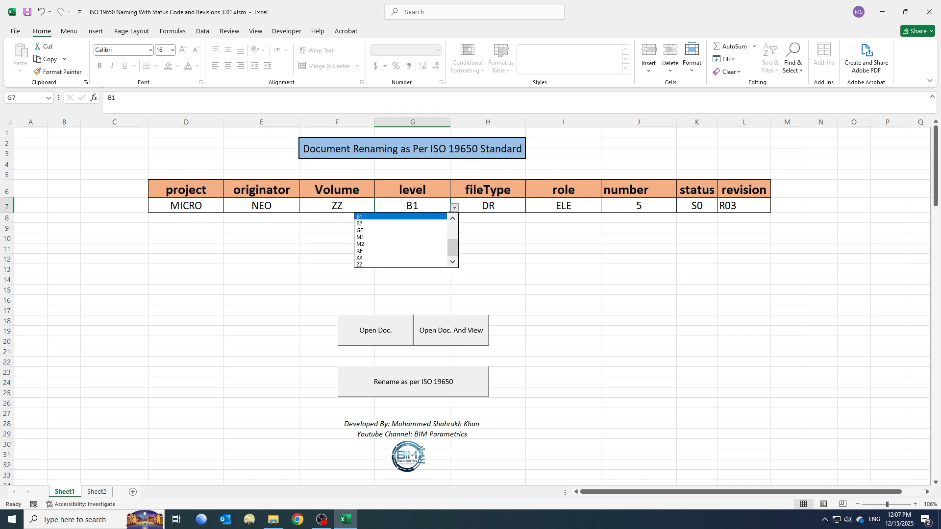
click(454, 207)
click(488, 205)
click(530, 208)
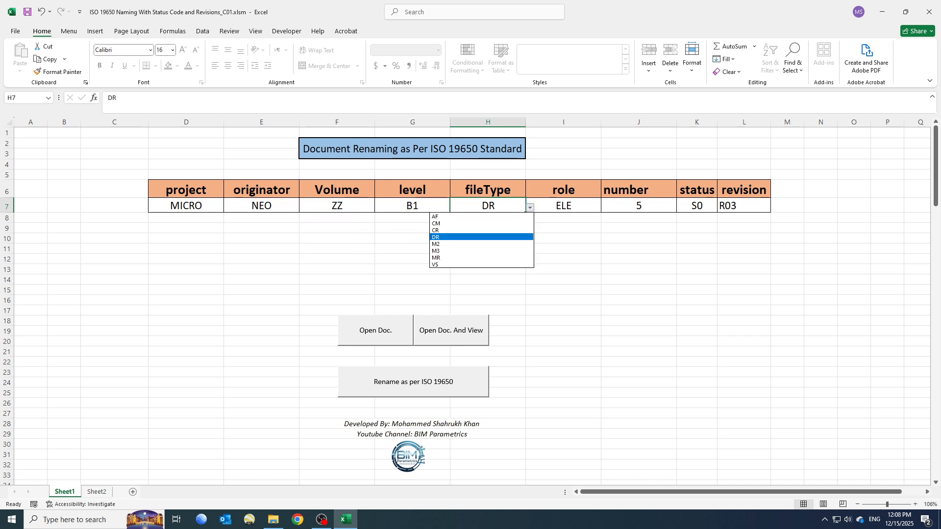
click(529, 208)
click(564, 206)
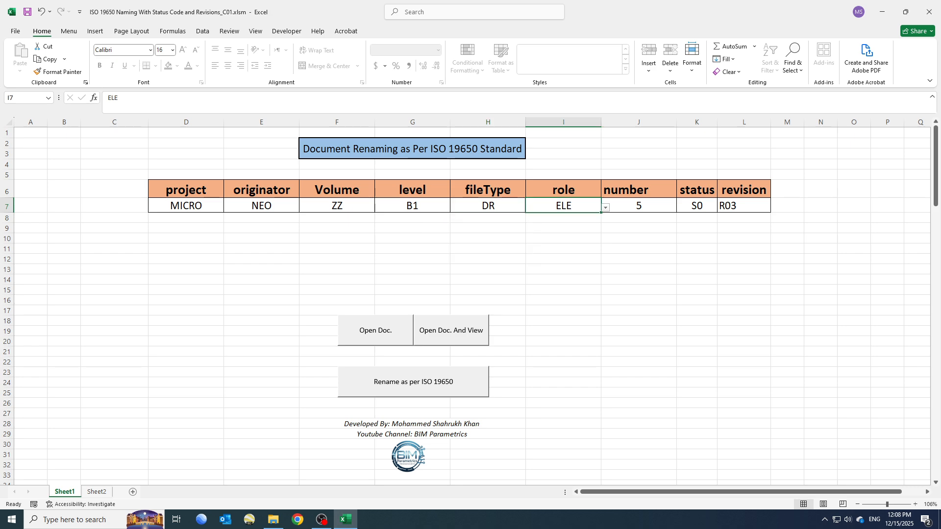
click(606, 207)
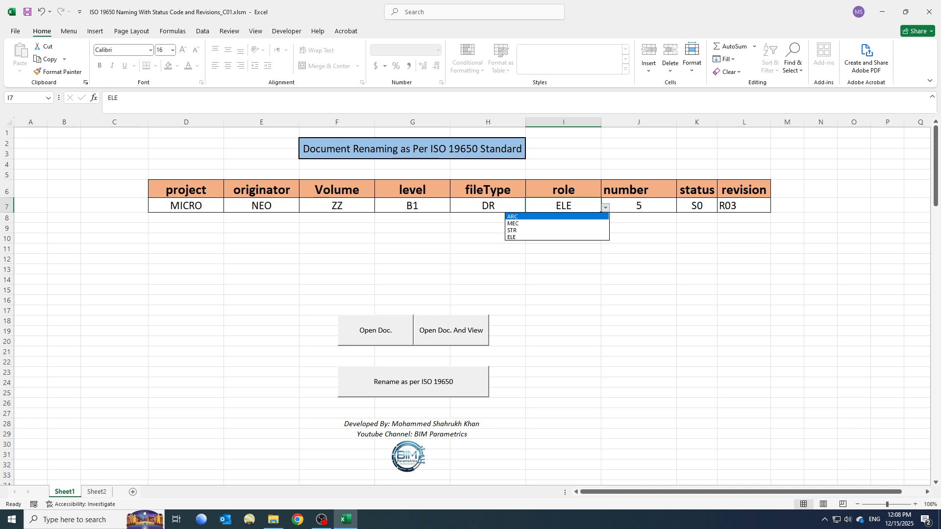
click(606, 207)
Examine the available options for number in J7 and revision in L7.
click(638, 206)
click(681, 208)
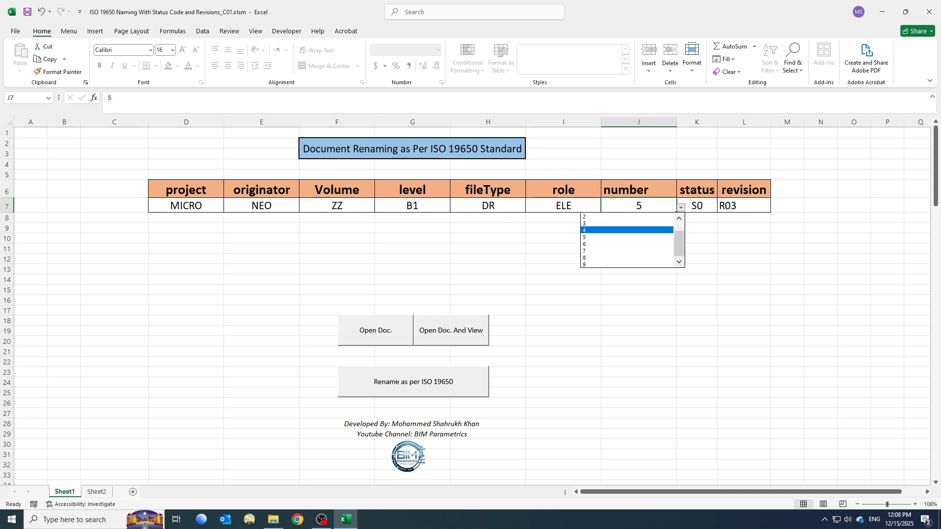
click(681, 208)
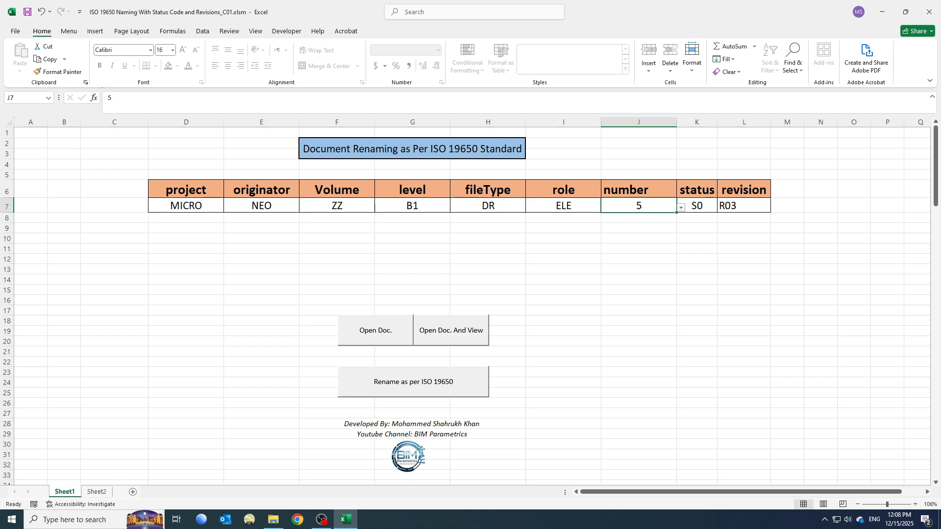
click(706, 206)
click(745, 206)
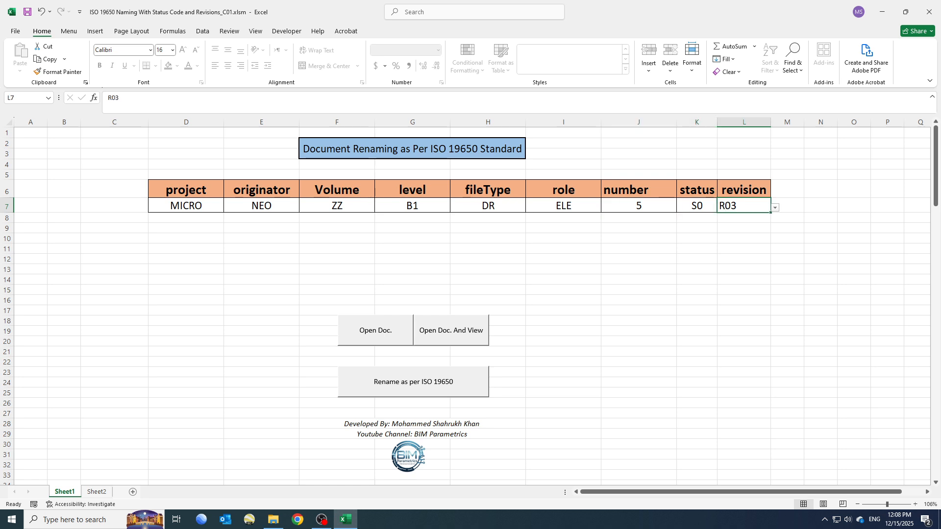
click(775, 207)
mouse_move(773, 237)
mouse_down()
mouse_move(773, 247)
mouse_move(774, 232)
mouse_up()
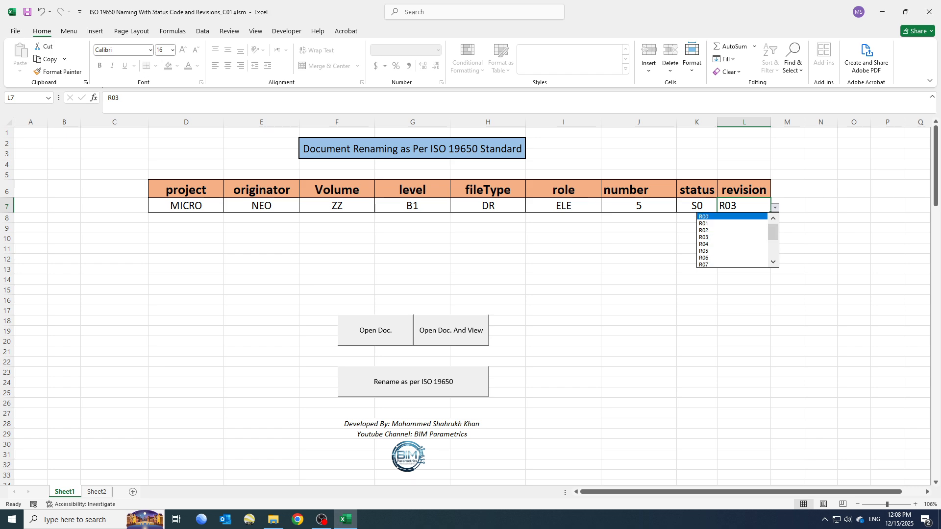
drag(774, 232, 773, 248)
click(775, 208)
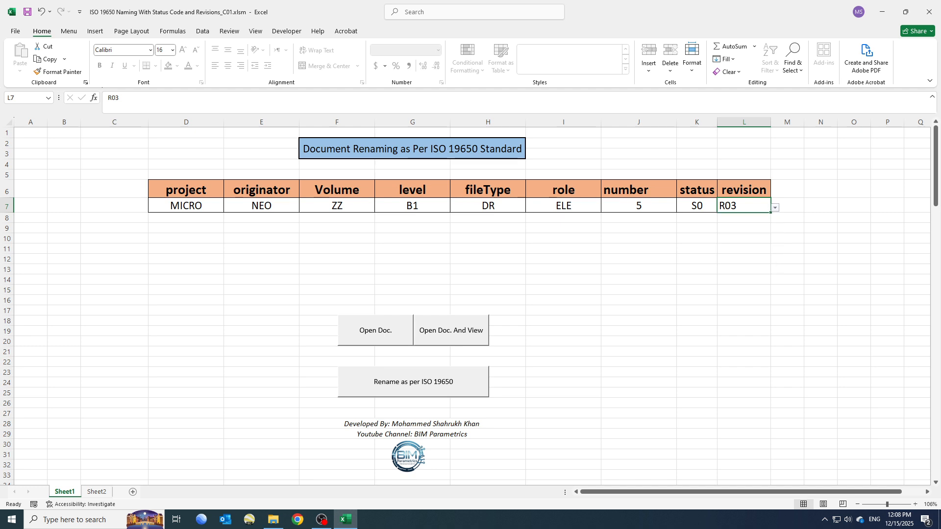
Review the status codes available in K7 and choose S0.
click(697, 206)
click(721, 208)
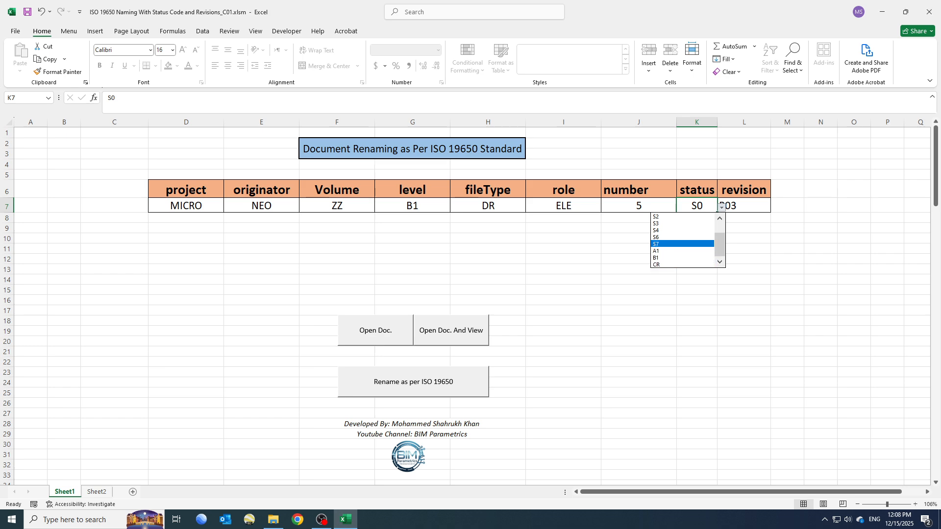
scroll(683, 251, up, 1)
scroll(682, 241, up, 1)
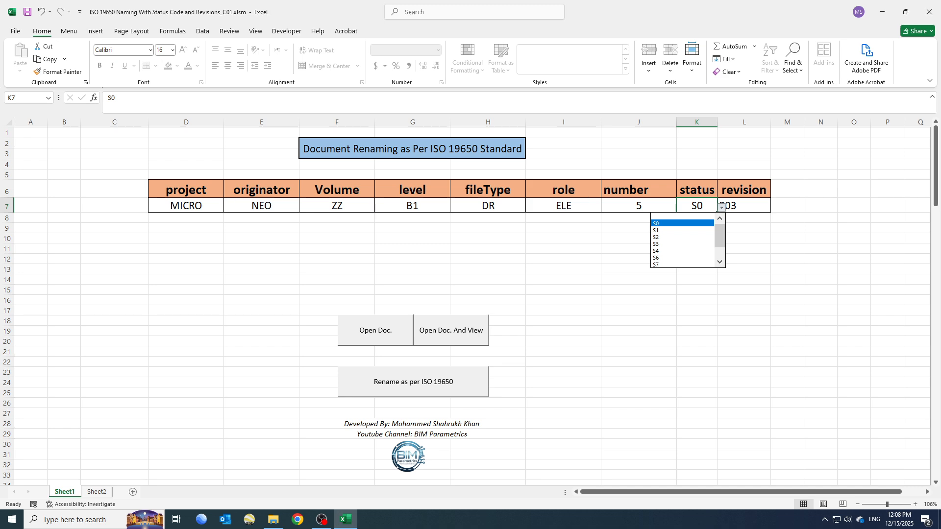
click(682, 224)
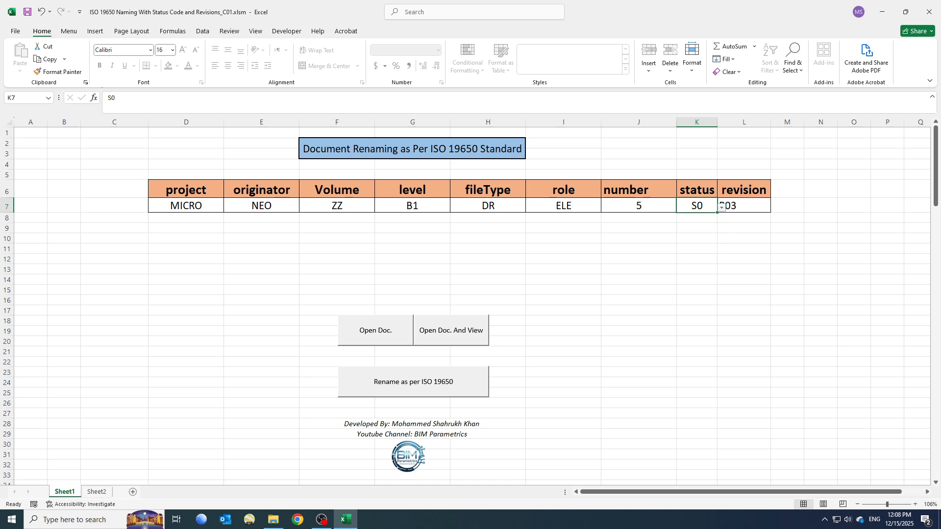
click(638, 165)
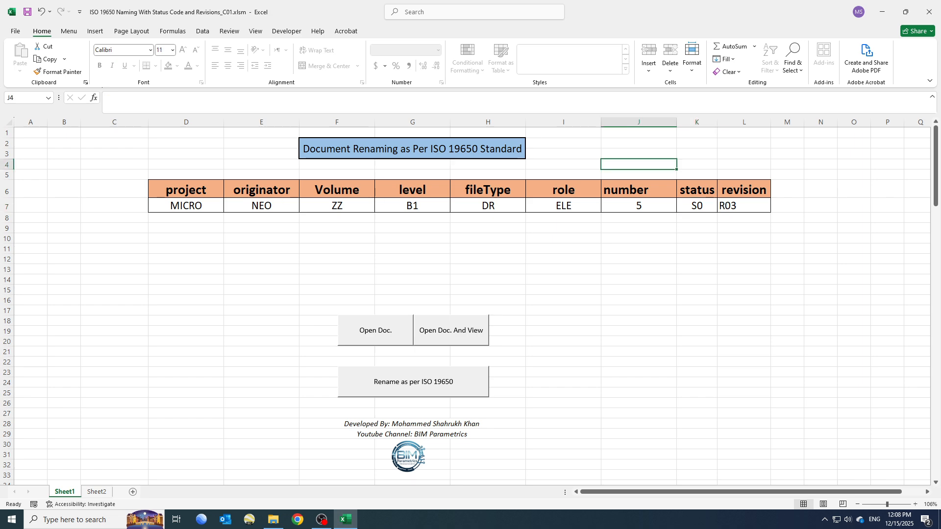
Examine the originator, part, level, model type and discipline code tables lower on Sheet1, and check the originator options in E7 again.
scroll(470, 304, down, 12)
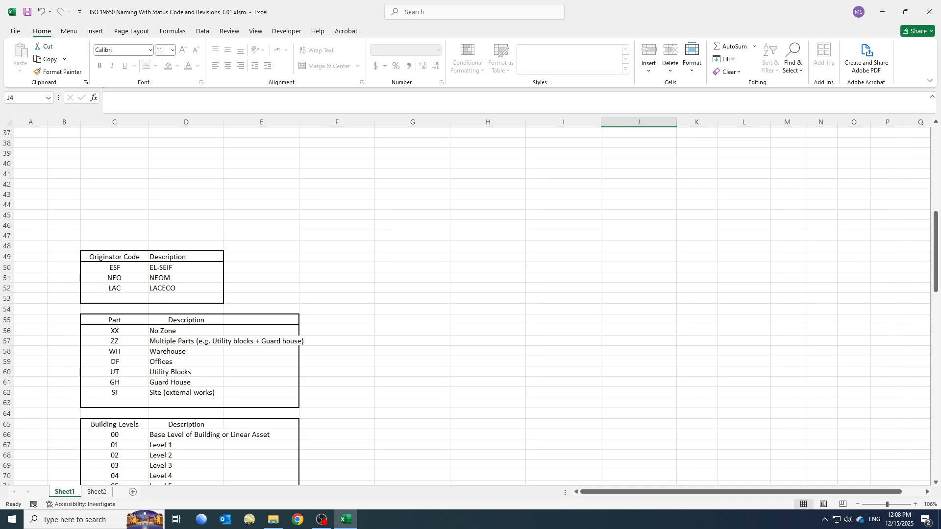
scroll(469, 304, down, 4)
scroll(469, 304, up, 3)
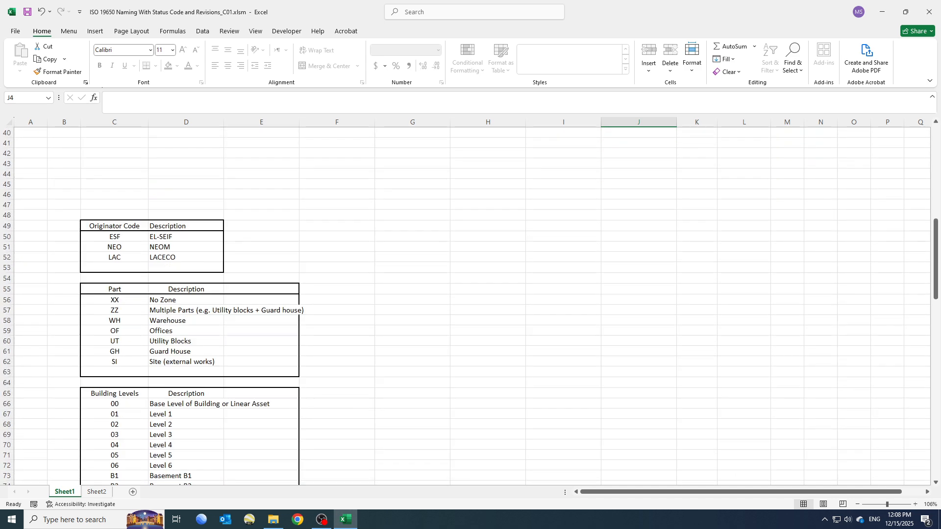
scroll(469, 304, down, 3)
scroll(469, 304, down, 6)
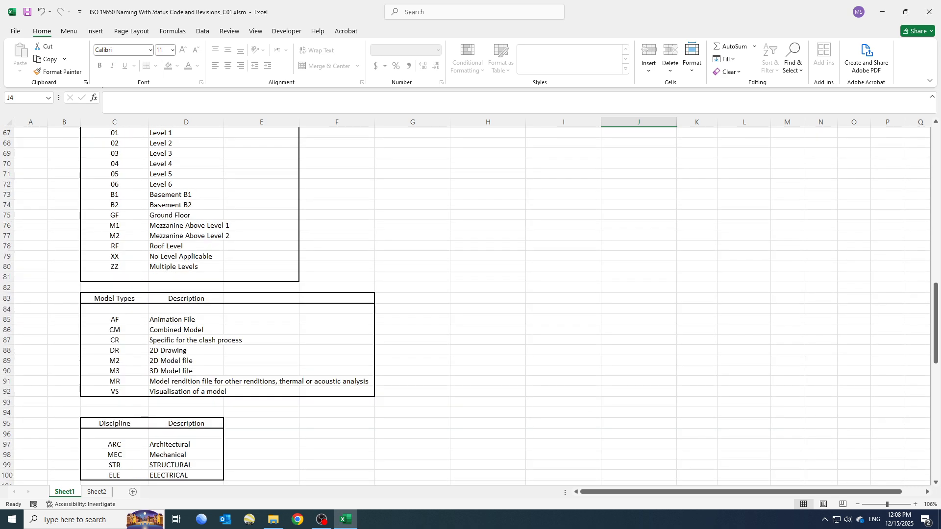
scroll(469, 304, up, 2)
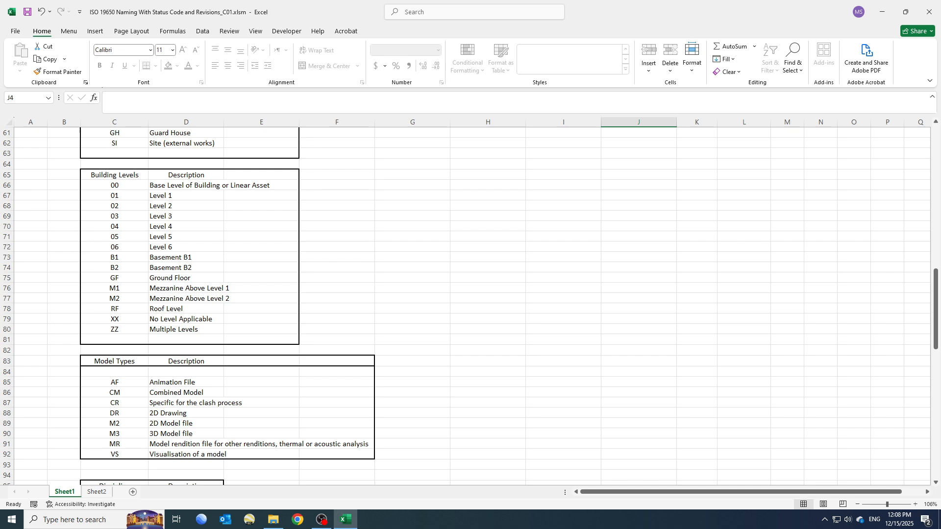
scroll(469, 304, up, 19)
click(262, 173)
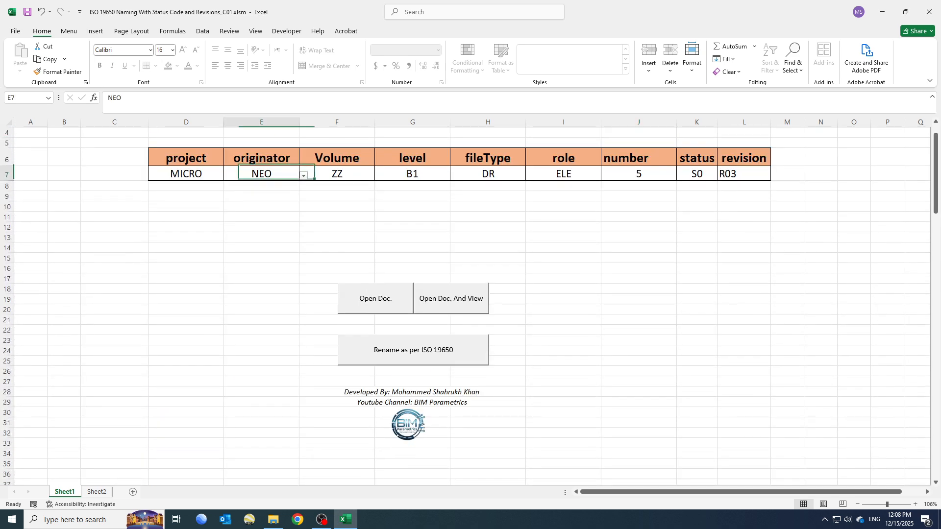
click(303, 176)
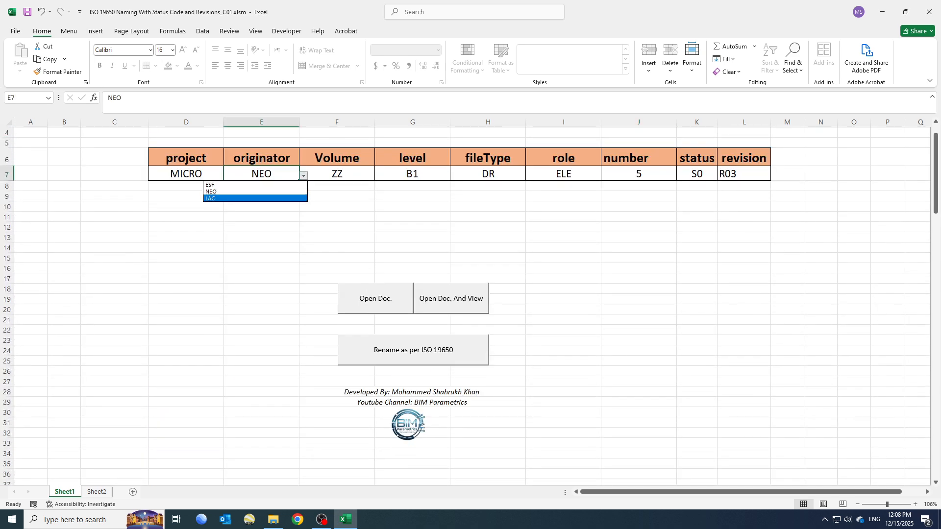
click(304, 176)
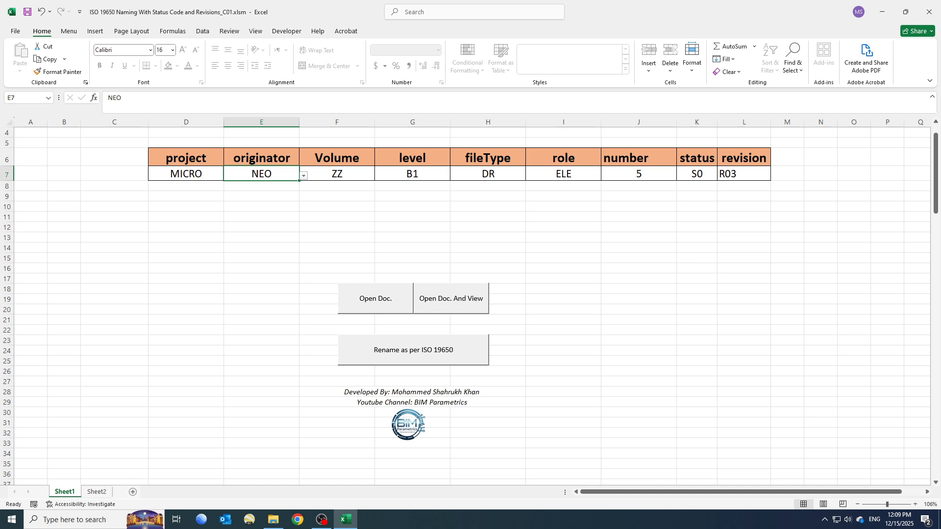
Switch to File Explorer and delete everything inside Project X's SHARED folder.
click(274, 520)
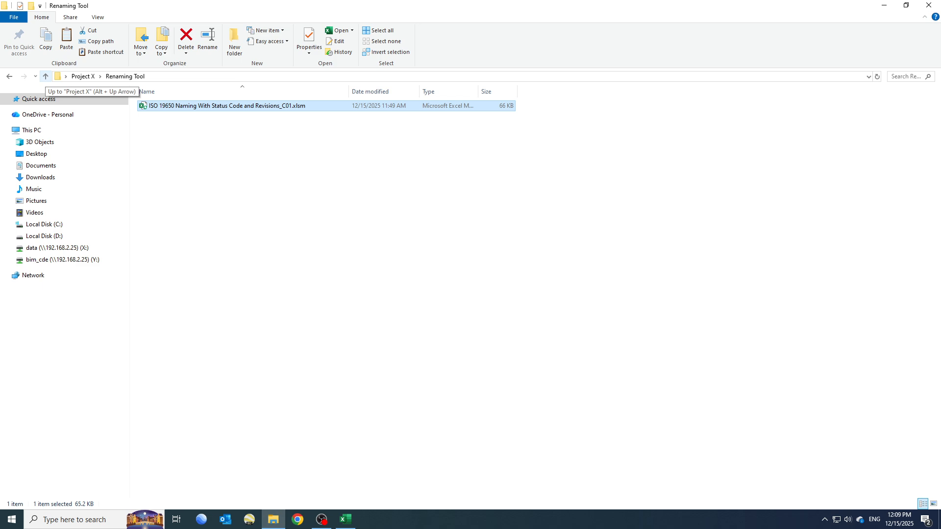
click(45, 77)
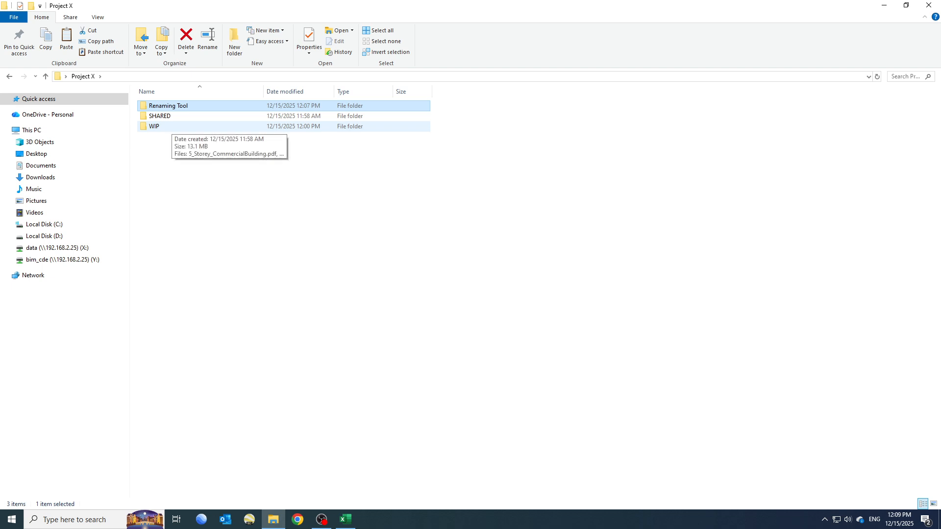
click(172, 126)
click(171, 117)
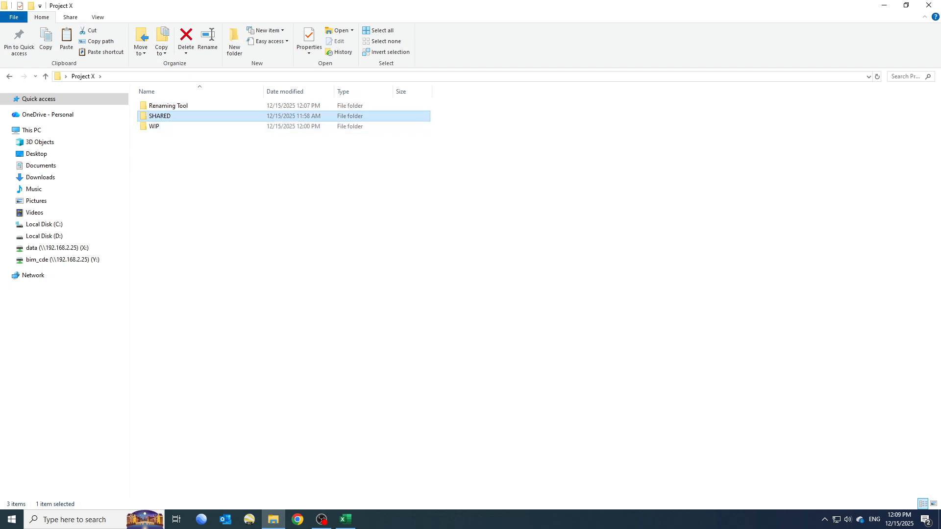
double_click(171, 116)
drag(297, 142, 228, 98)
key(Delete)
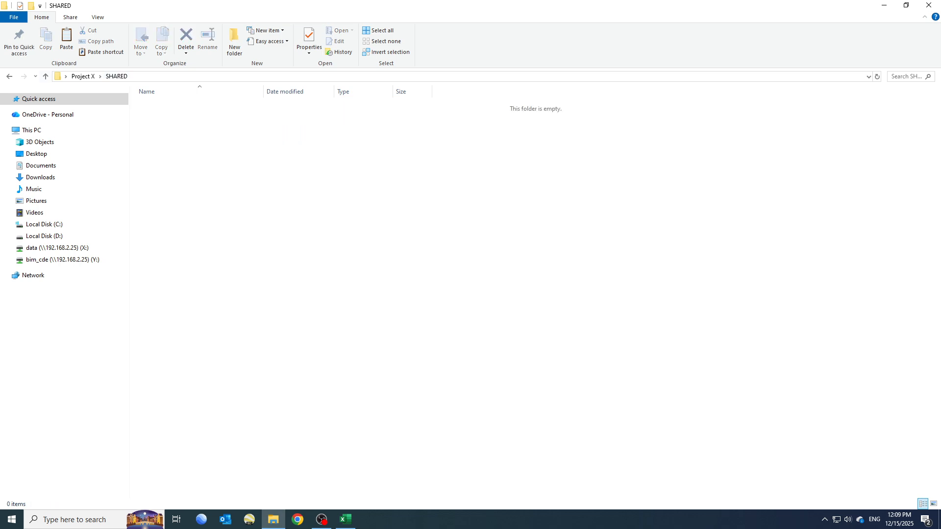
Look through the PDF, DWG and RVT documents in Project X's WIP folder, and close the File Explorer window.
click(46, 76)
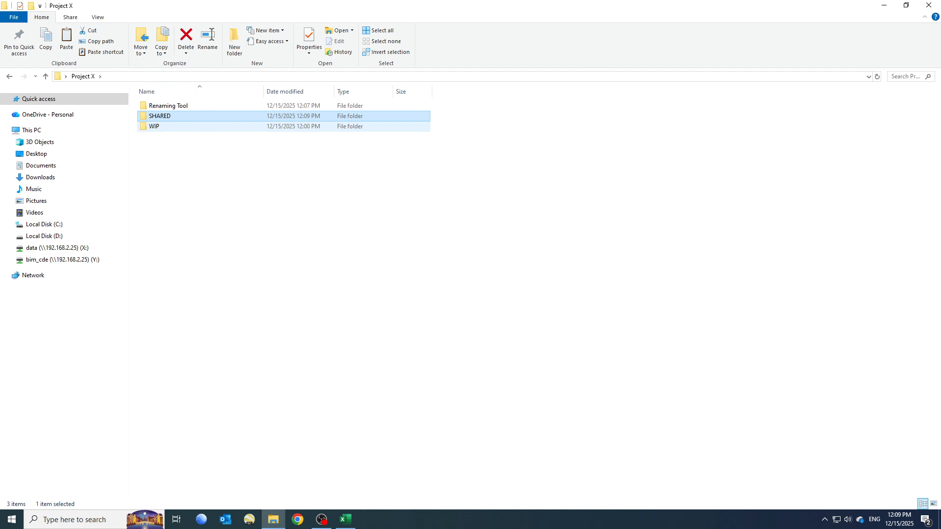
double_click(171, 126)
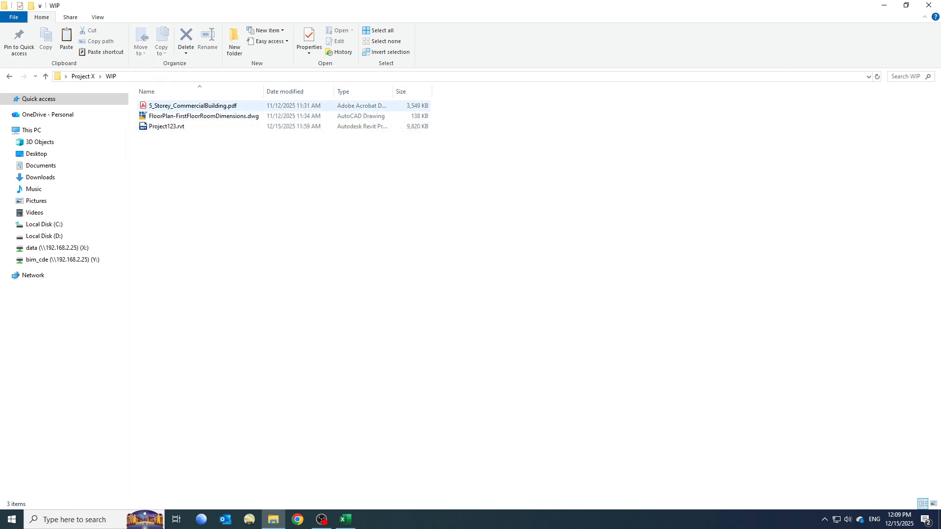
click(193, 106)
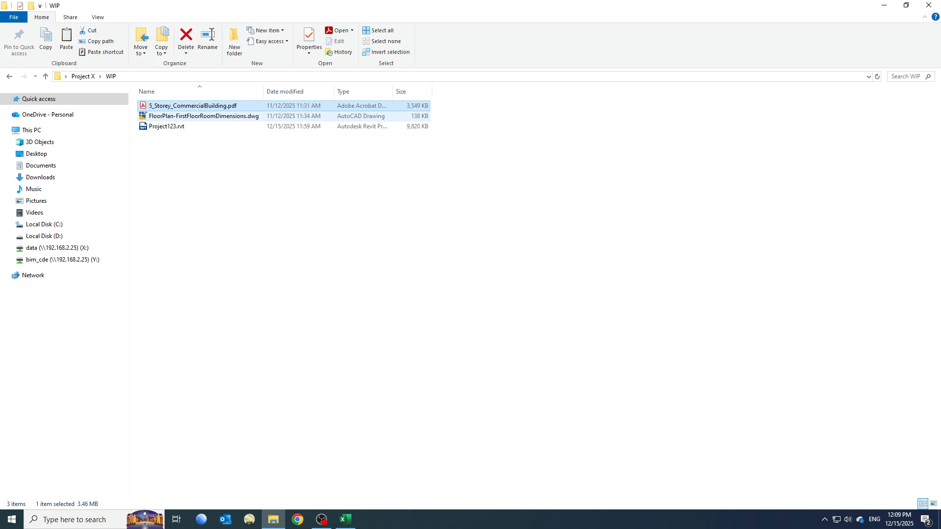
click(167, 126)
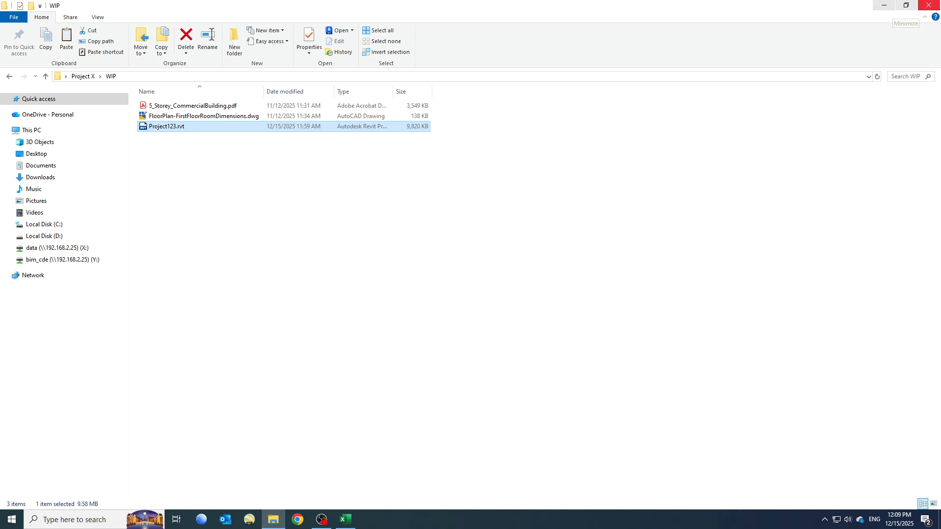
click(928, 5)
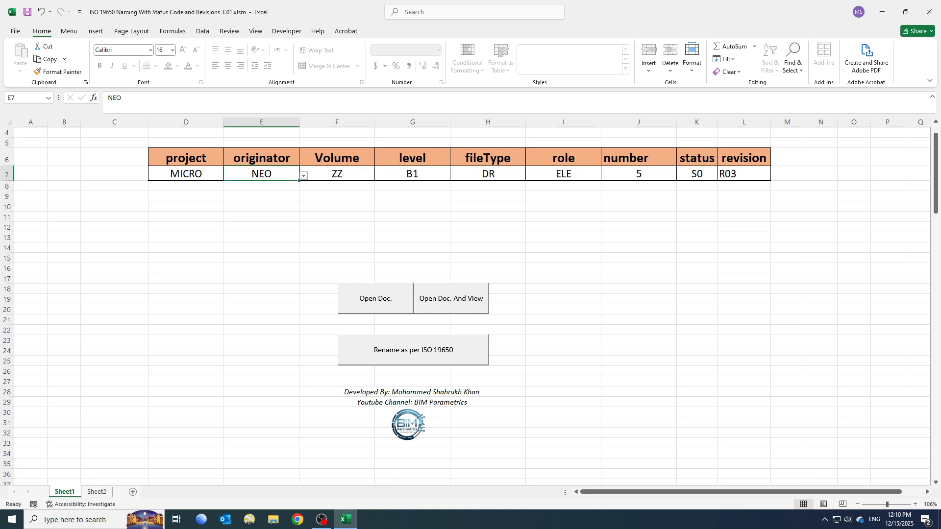
Load 5_Storey_CommercialBuilding.pdf from the desktop's Project X WIP folder with Open Doc., without viewing it.
click(376, 299)
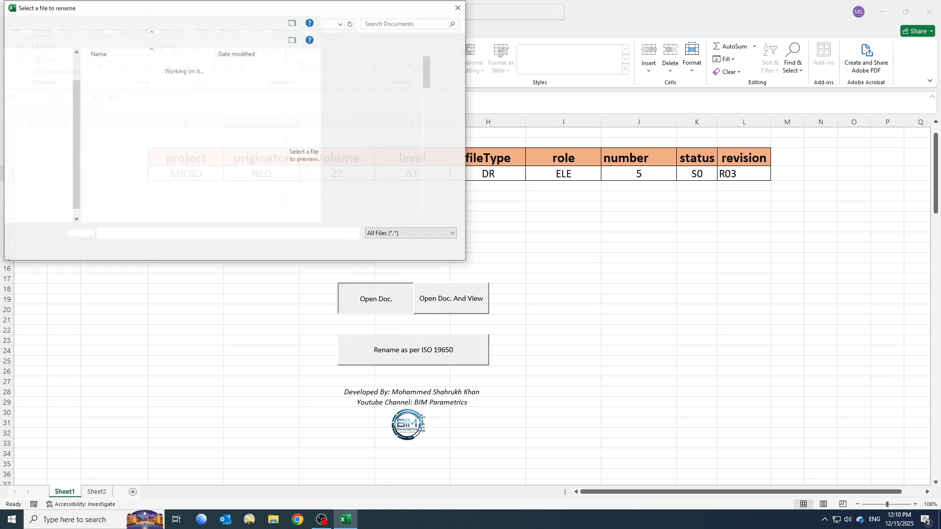
click(40, 96)
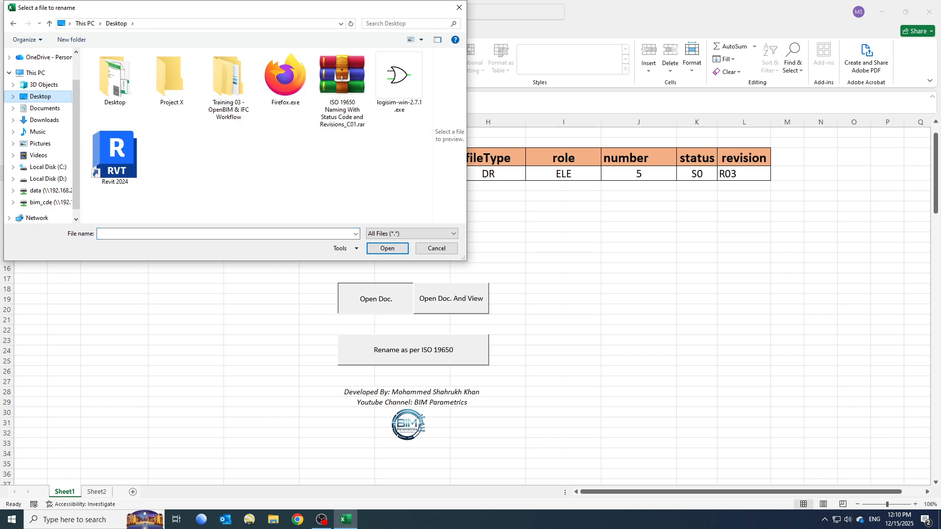
double_click(172, 78)
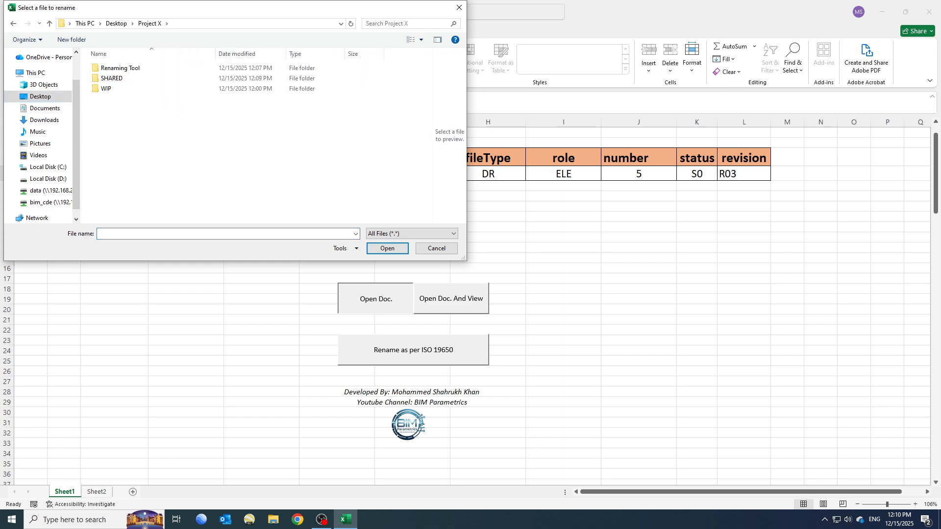
click(106, 89)
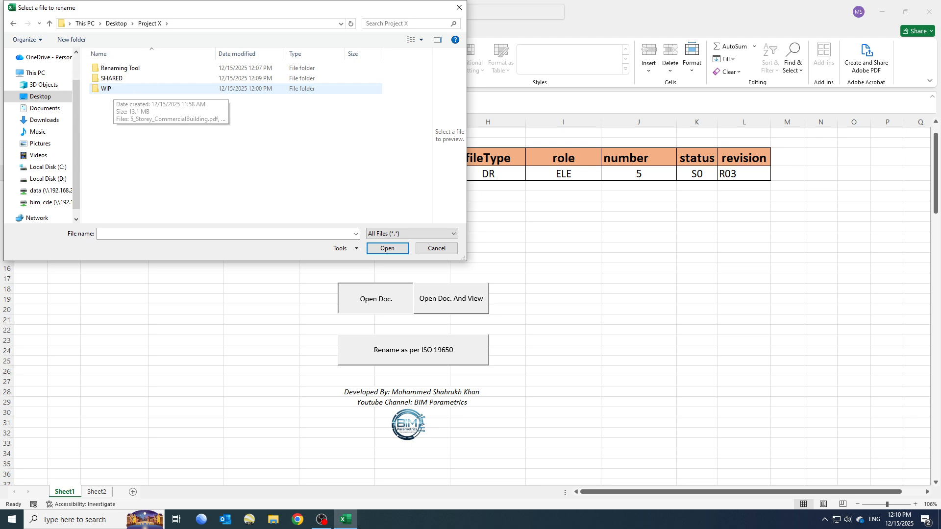
double_click(106, 89)
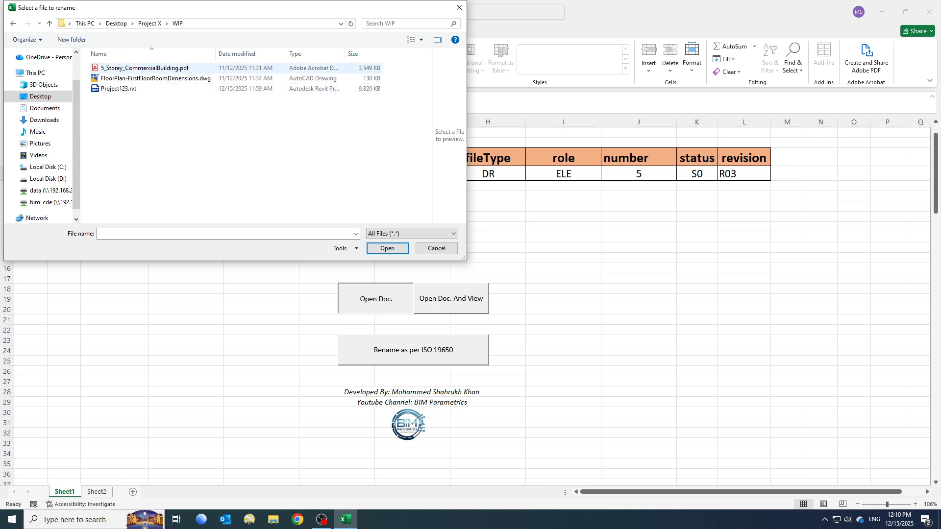
click(145, 68)
click(387, 249)
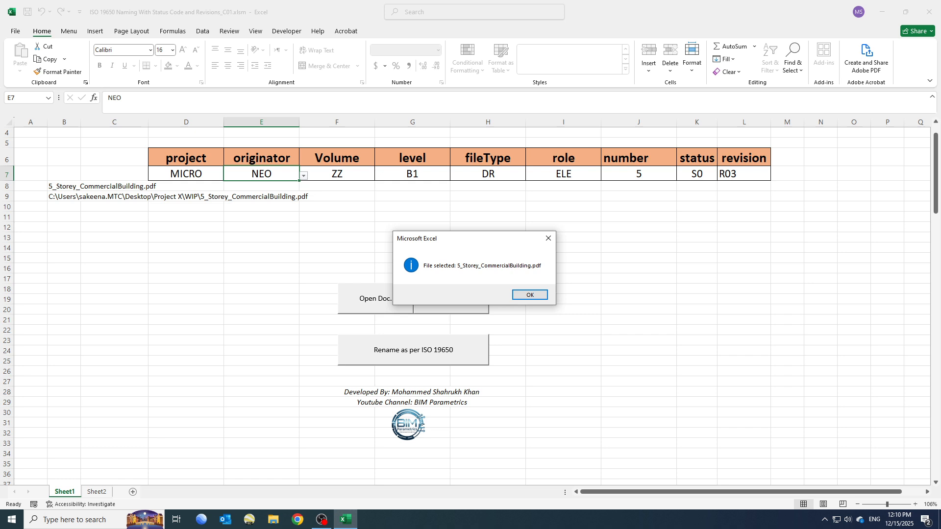
key(Return)
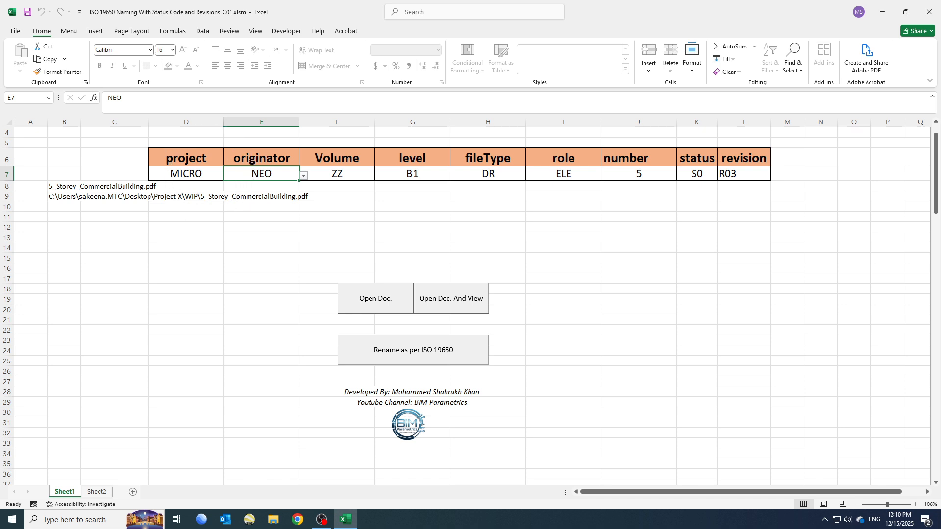
Choose NEO as the originator in E7 and XX as the volume in F7.
click(303, 176)
click(255, 191)
click(337, 174)
click(379, 175)
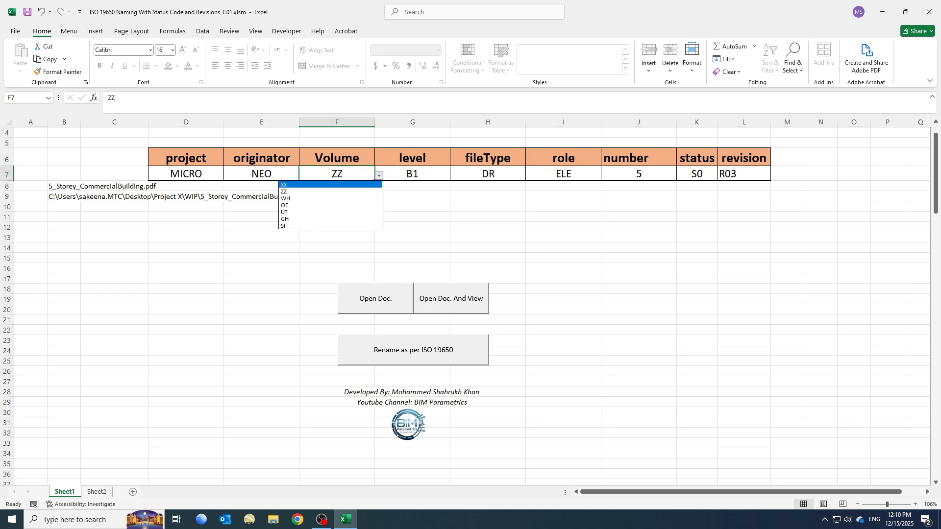
click(331, 185)
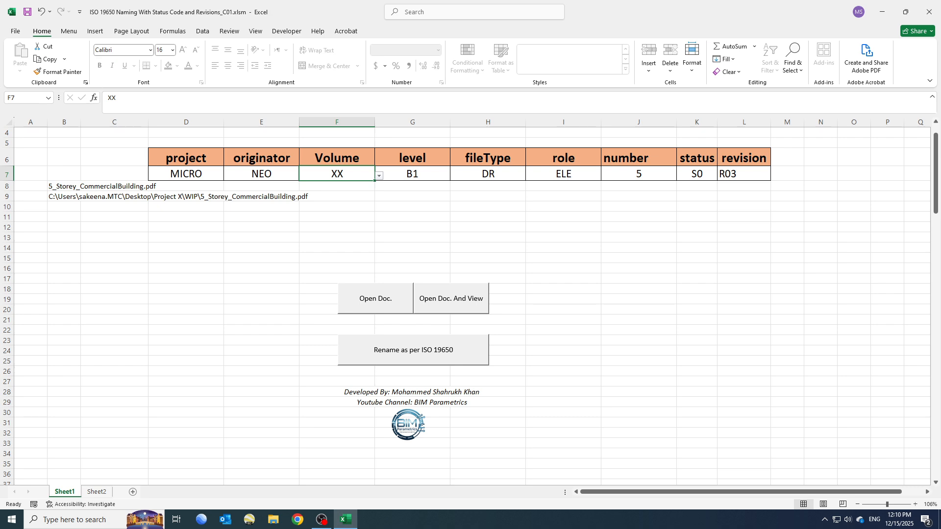
Set the level in G7 to GF and the fileType in H7 to AF.
click(412, 174)
click(454, 176)
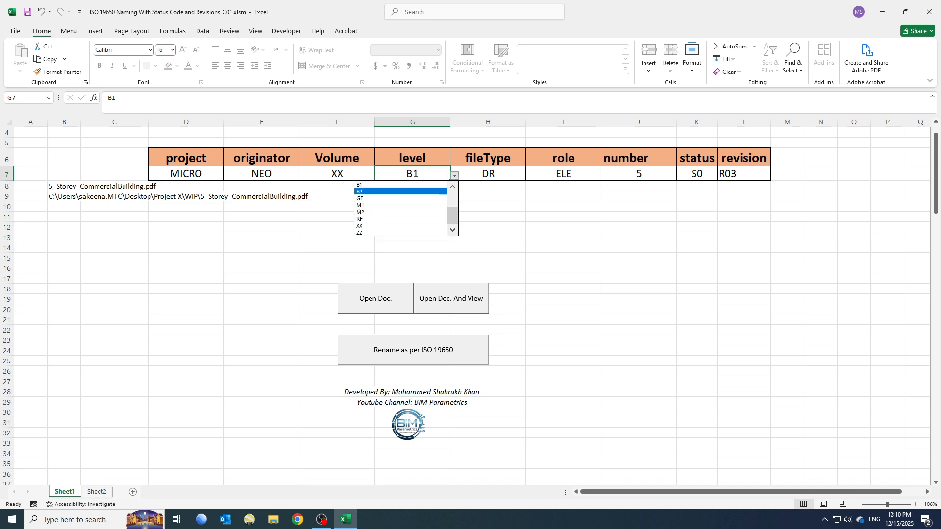
click(401, 198)
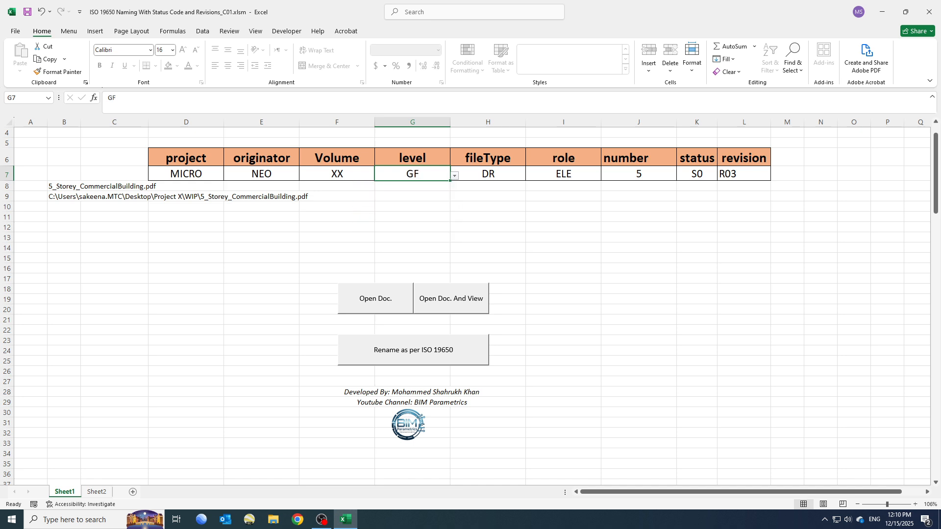
click(488, 174)
click(530, 176)
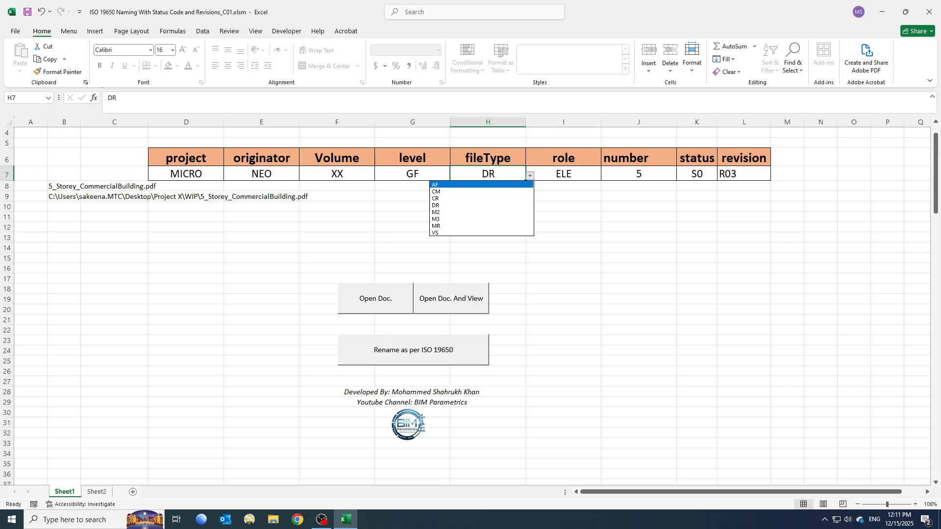
key(Return)
Set the role in I7 to ARC.
key(Tab)
key(alt+Down)
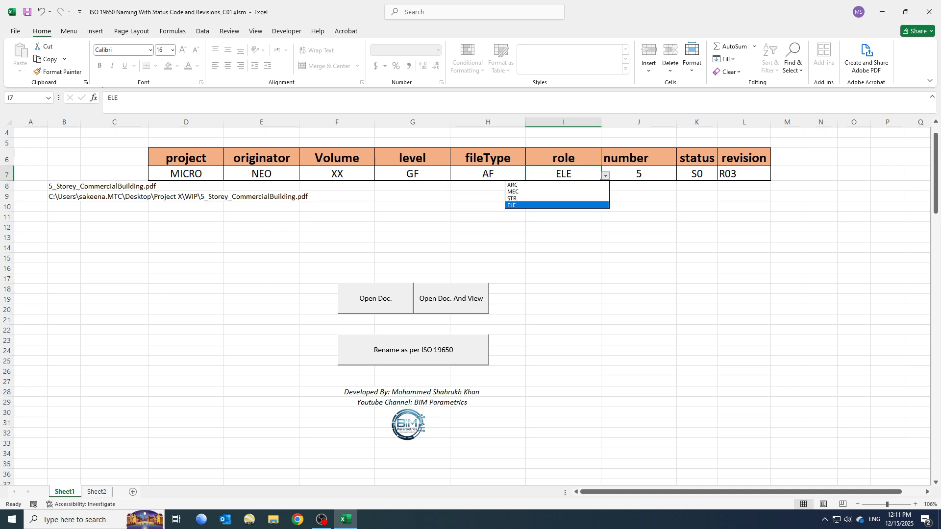
key(Up)
key(Up)
key(Up)
key(Return)
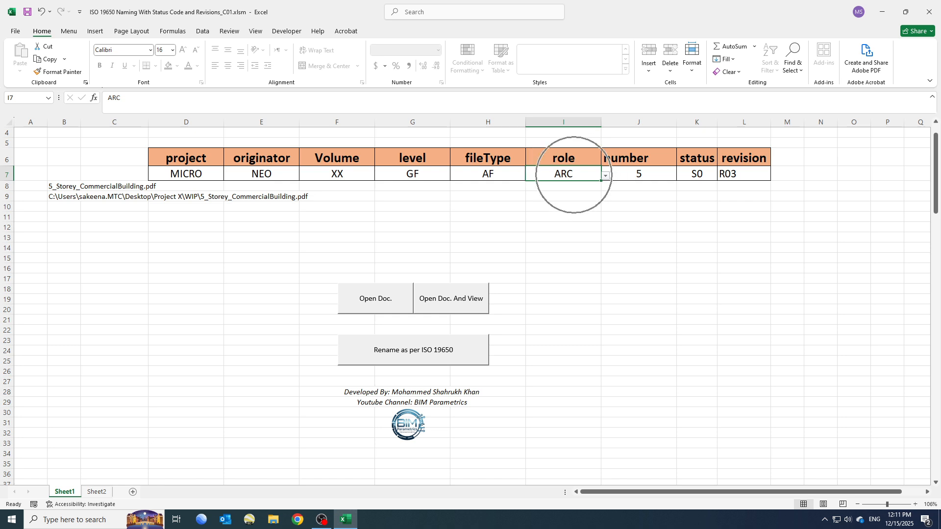
Set the document number in J7 to 1.
key(Tab)
key(alt+Down)
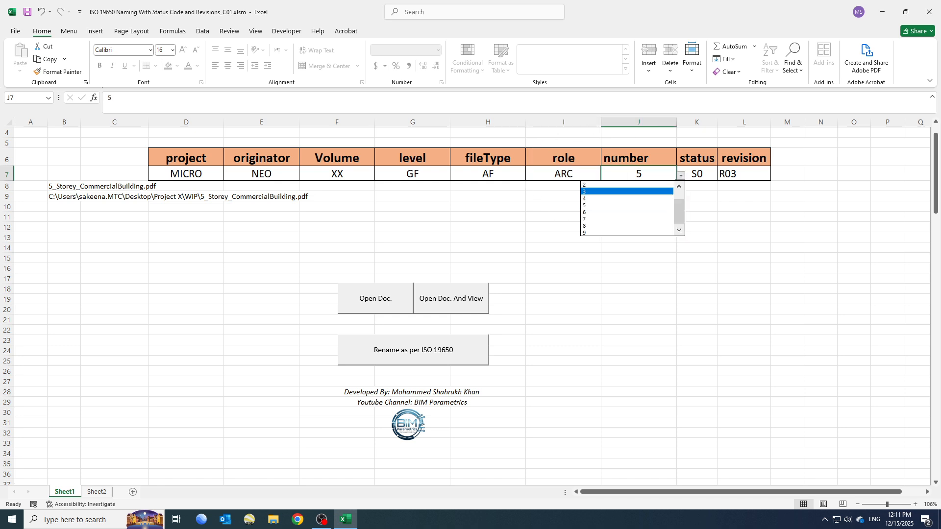
key(Up)
key(Up)
key(Up)
key(Up)
key(Up)
key(Down)
key(Return)
Choose status S0 in K7 and revision R00 in L7.
key(Tab)
key(alt+Down)
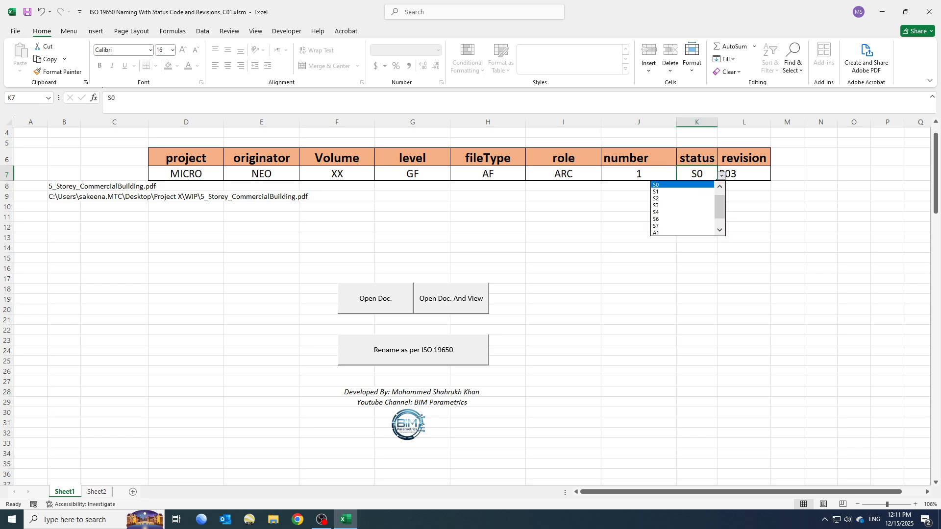
key(Return)
key(Tab)
key(alt+Down)
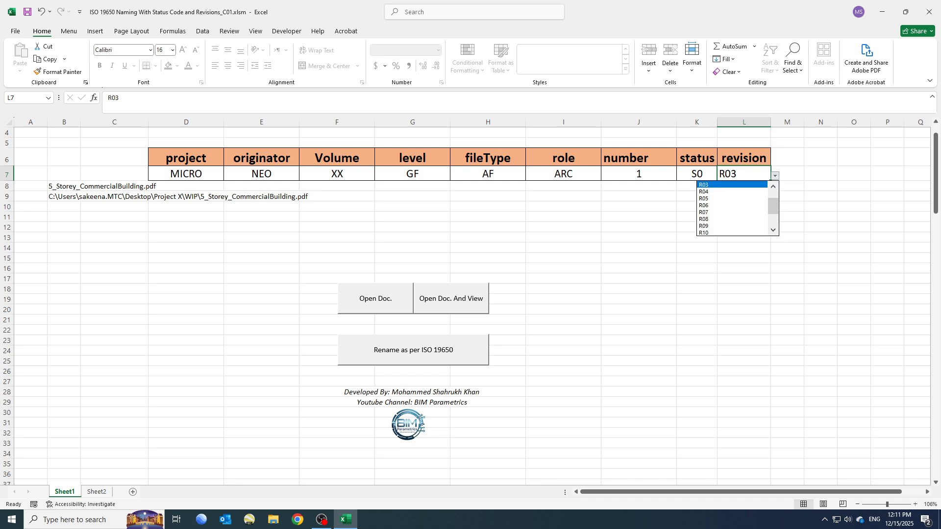
key(Down)
key(Down)
key(Down)
scroll(740, 205, up, 1)
click(740, 185)
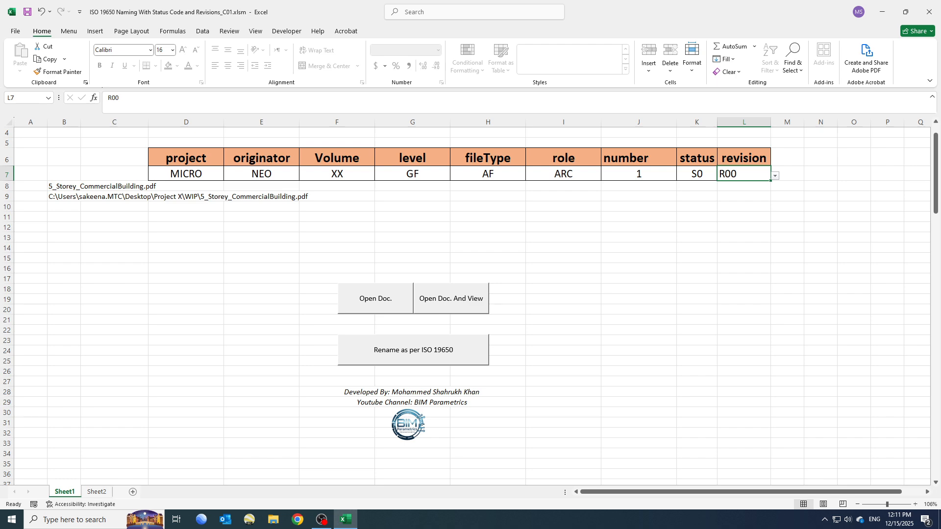
Rename the loaded PDF as per ISO 19650, with Project X's SHARED folder as the destination.
click(404, 350)
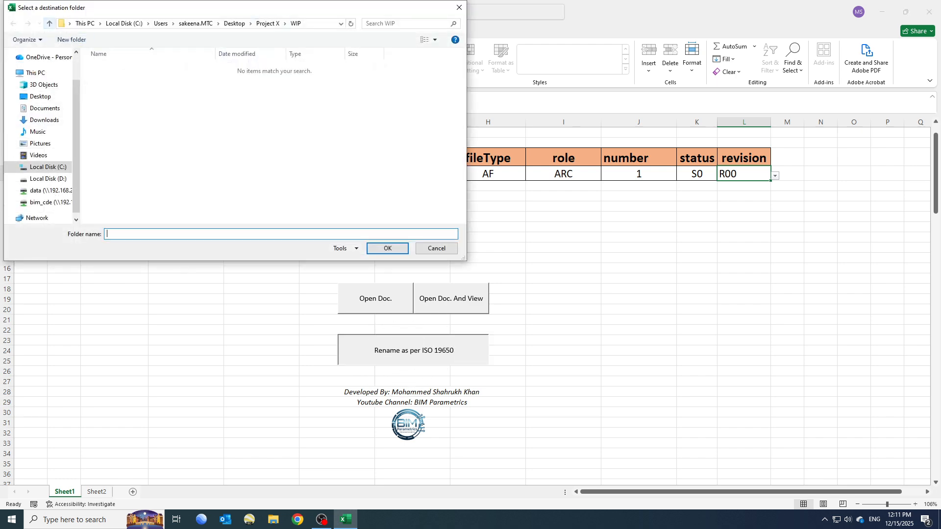
click(50, 23)
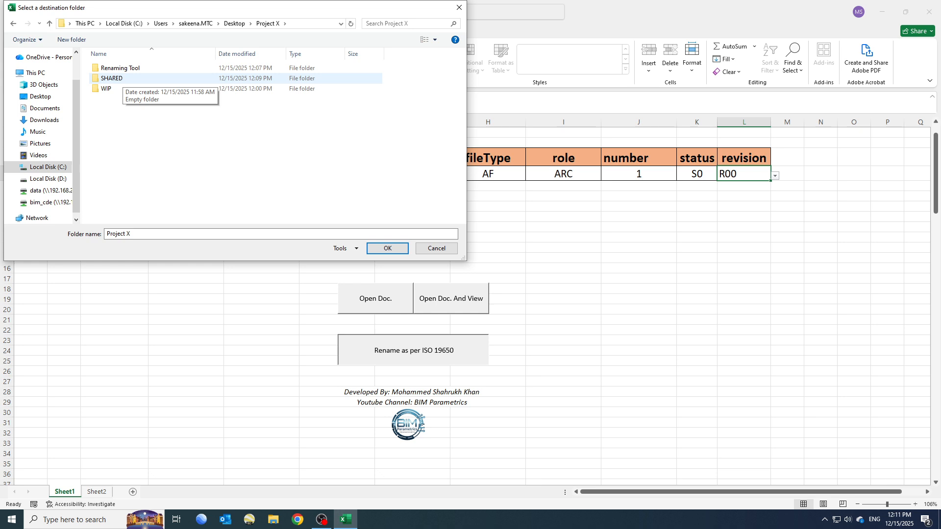
double_click(112, 78)
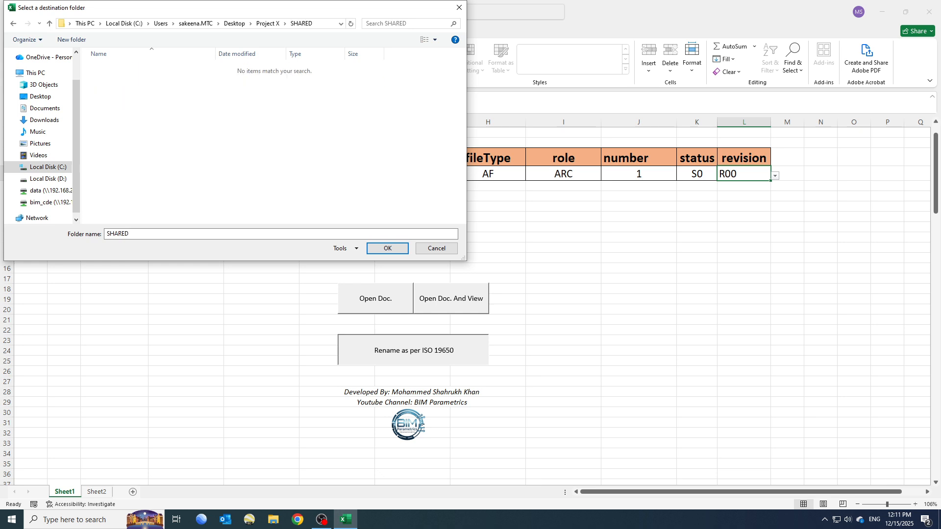
key(Return)
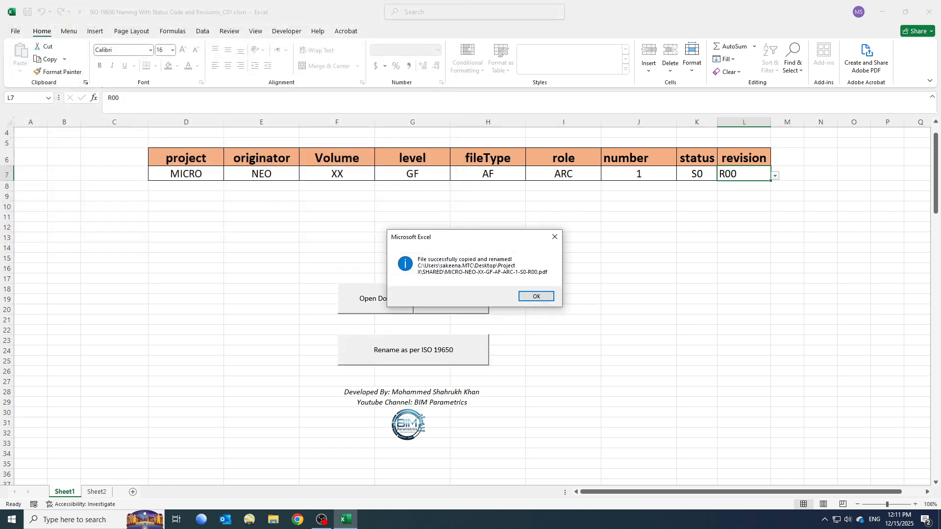
click(537, 296)
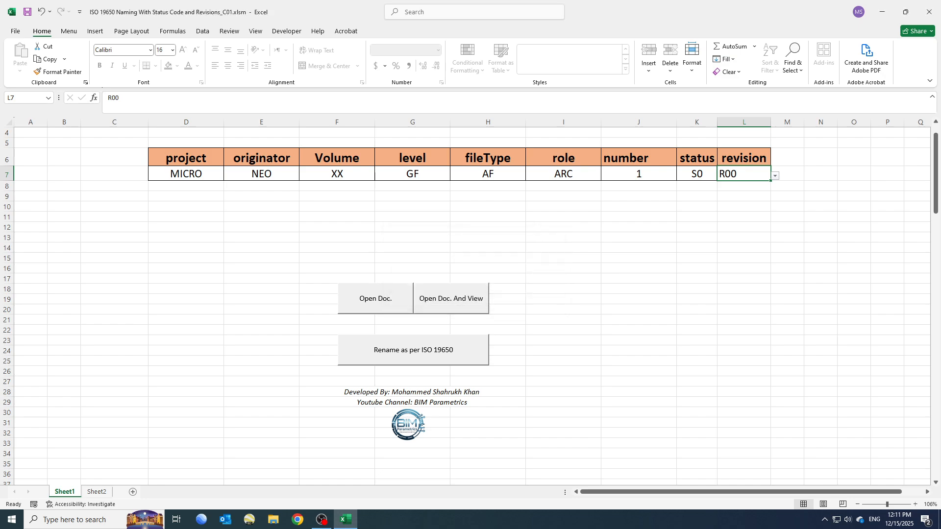
Check the original PDF in Project X's WIP folder and its renamed copy in the SHARED folder in File Explorer.
click(940, 520)
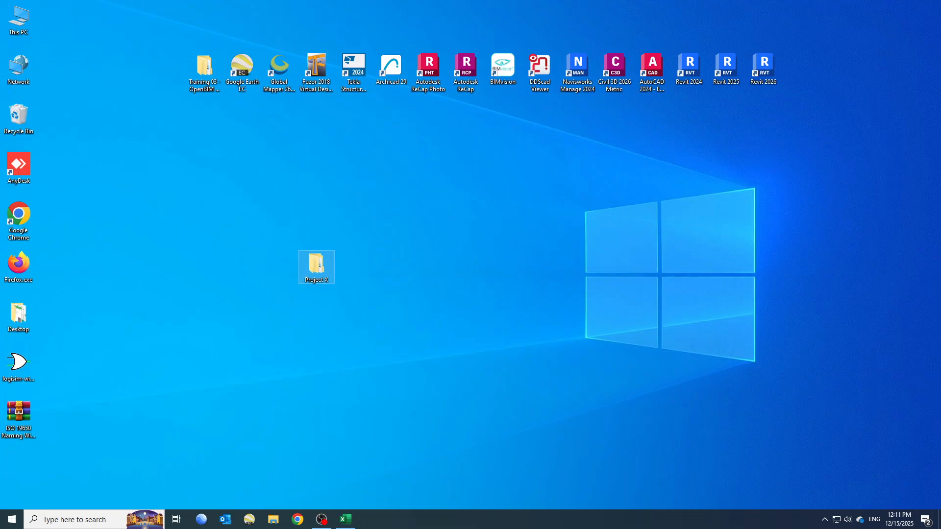
double_click(316, 265)
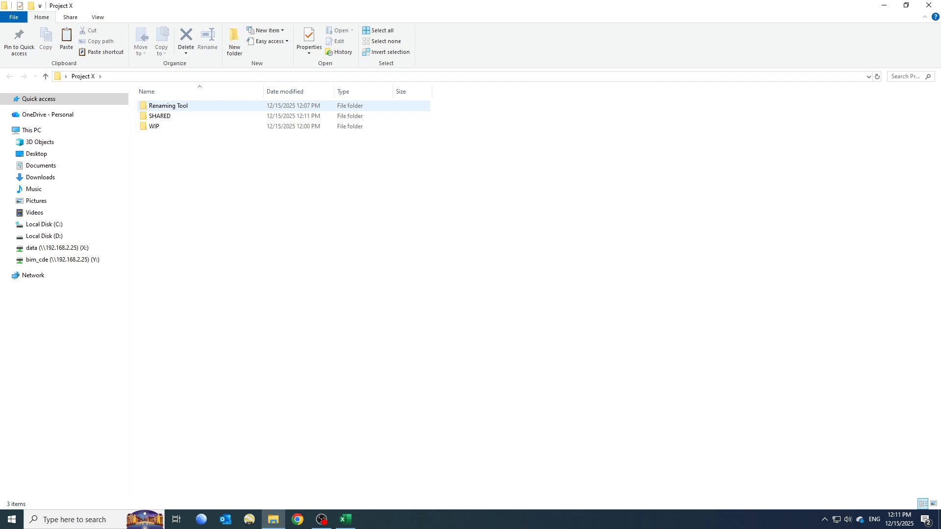
double_click(162, 126)
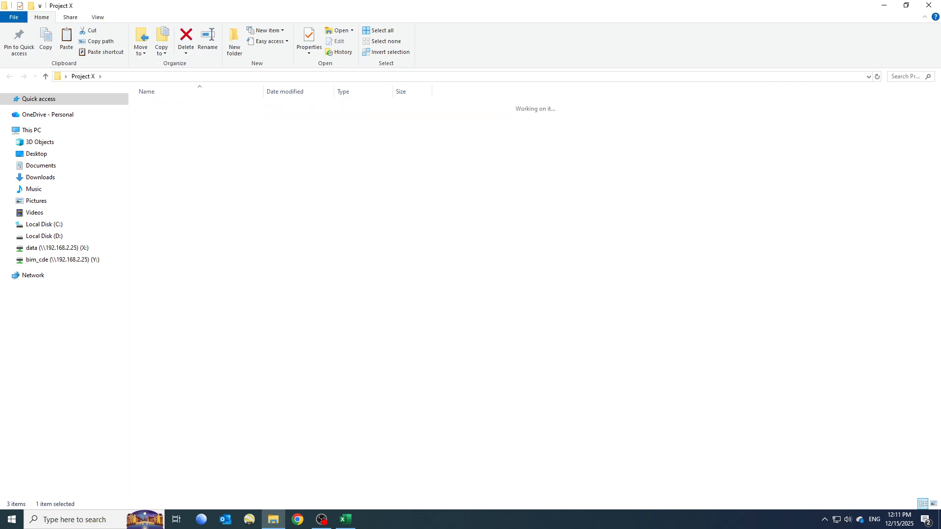
double_click(223, 106)
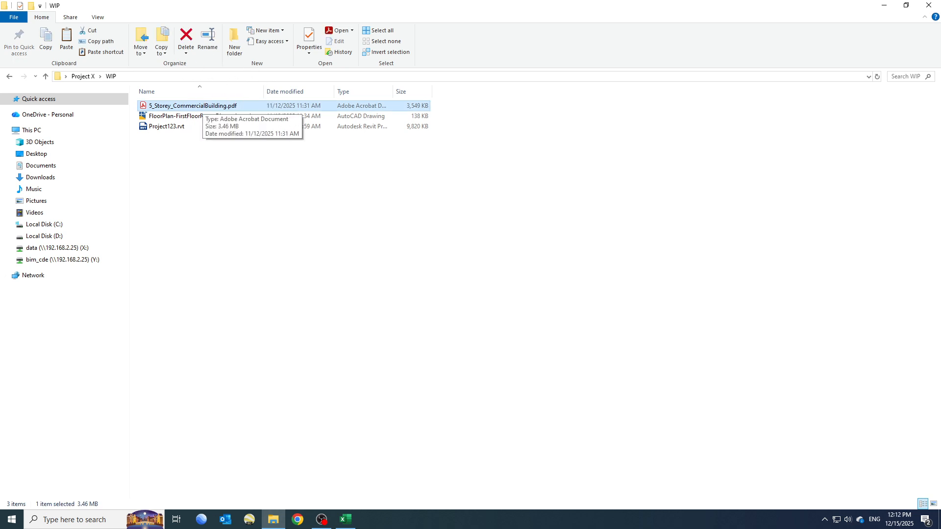
click(45, 76)
double_click(161, 116)
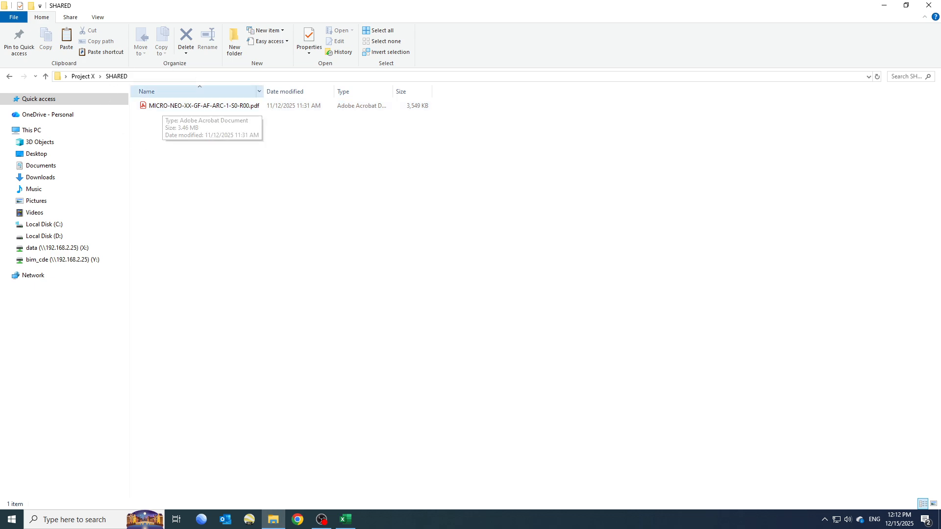
drag(263, 91, 306, 92)
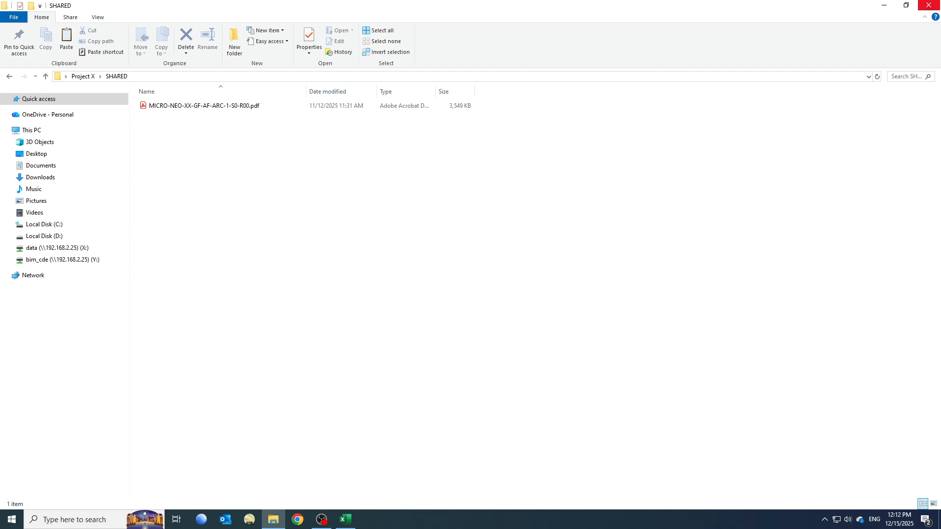
click(929, 5)
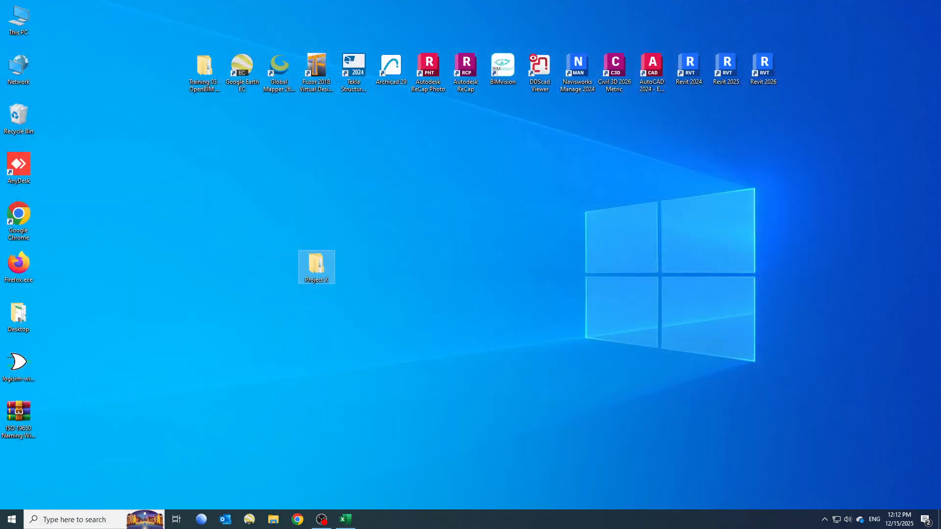
Switch back to the Excel workbook and load Project123.rvt from the WIP folder, opening it for viewing.
click(345, 519)
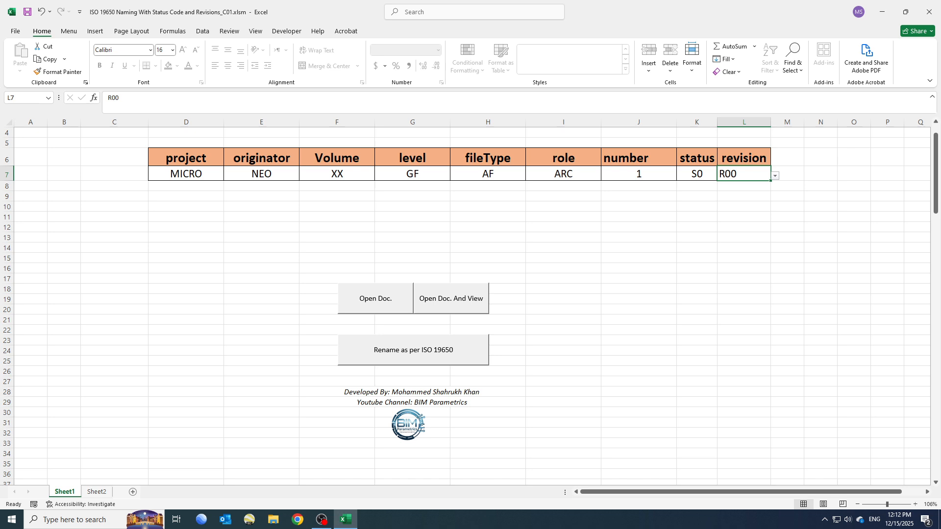
click(451, 298)
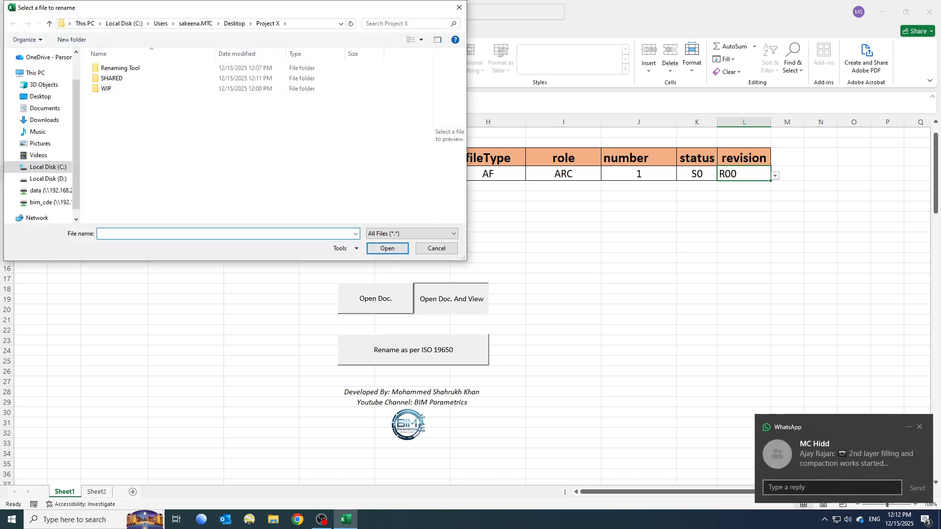
double_click(106, 89)
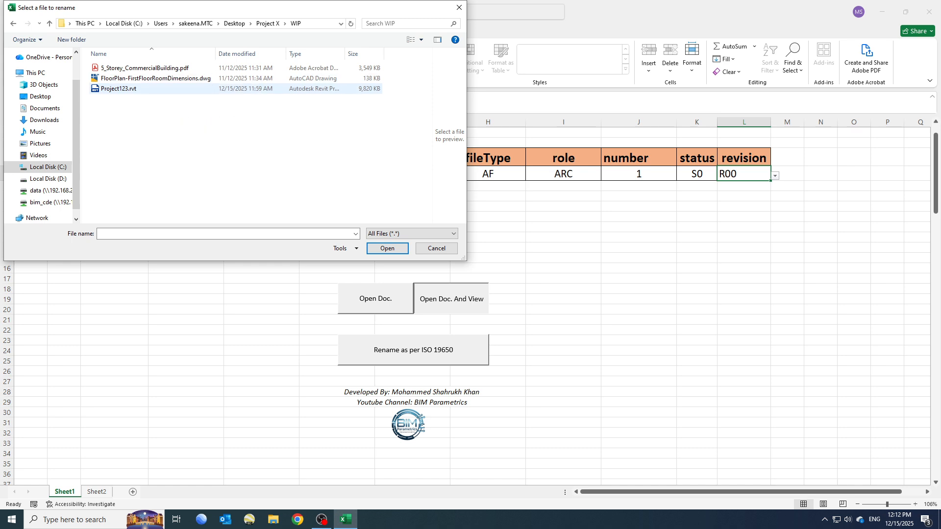
click(112, 90)
click(123, 89)
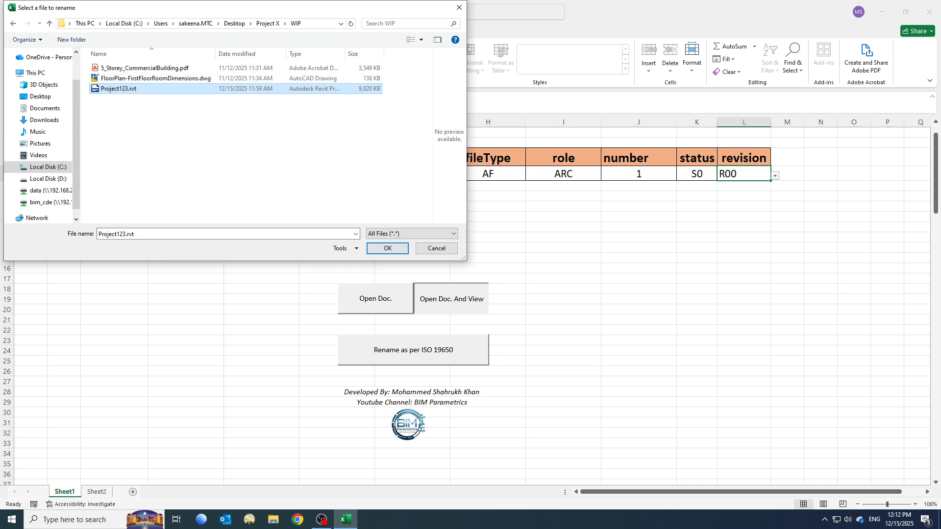
click(387, 249)
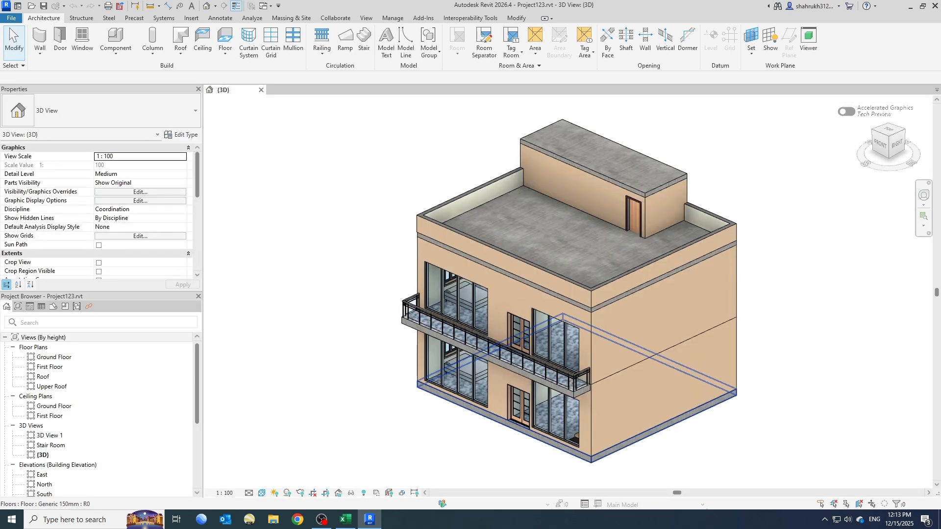
Review the building's 3D view in Revit, close the model and return to the Excel workbook.
drag(711, 421, 490, 432)
drag(834, 323, 666, 336)
drag(483, 313, 459, 319)
click(261, 90)
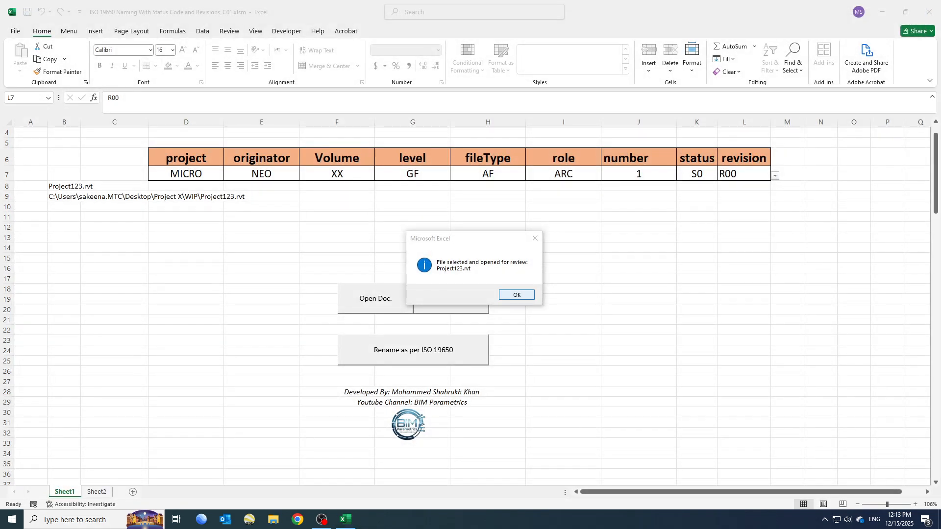
key(Return)
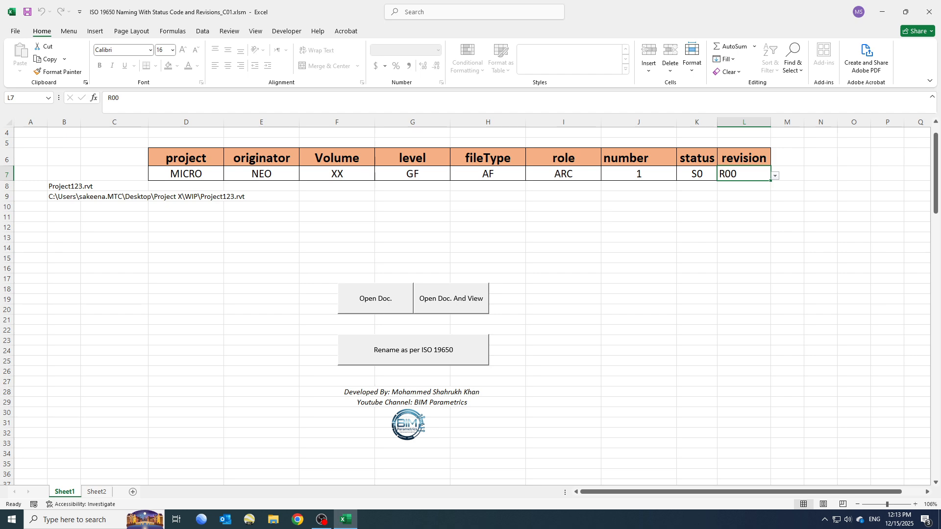
Set the volume in F7 to ZZ.
click(336, 174)
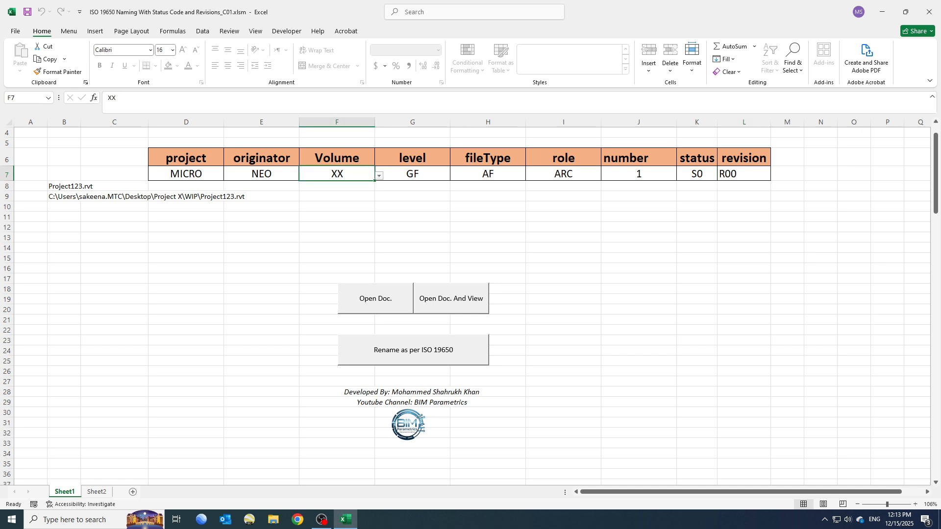
click(378, 175)
key(Up)
key(Up)
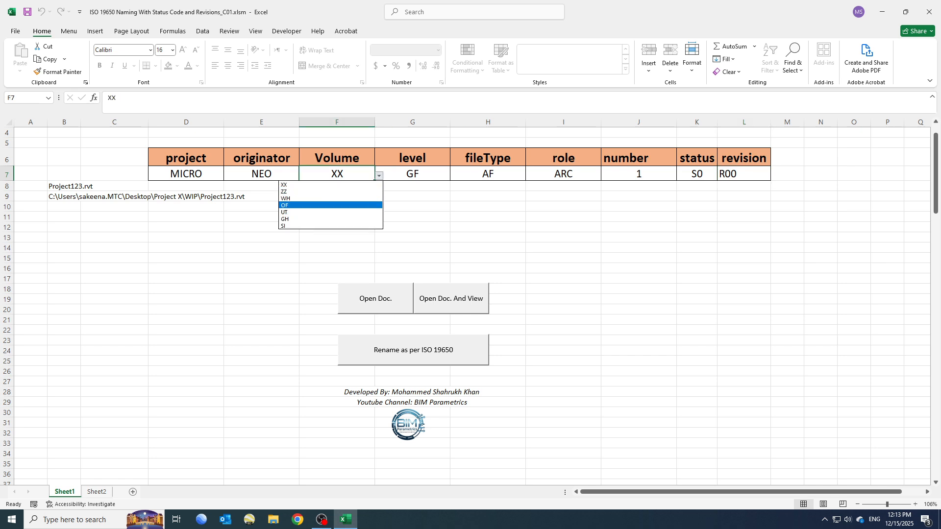
key(Up)
key(Return)
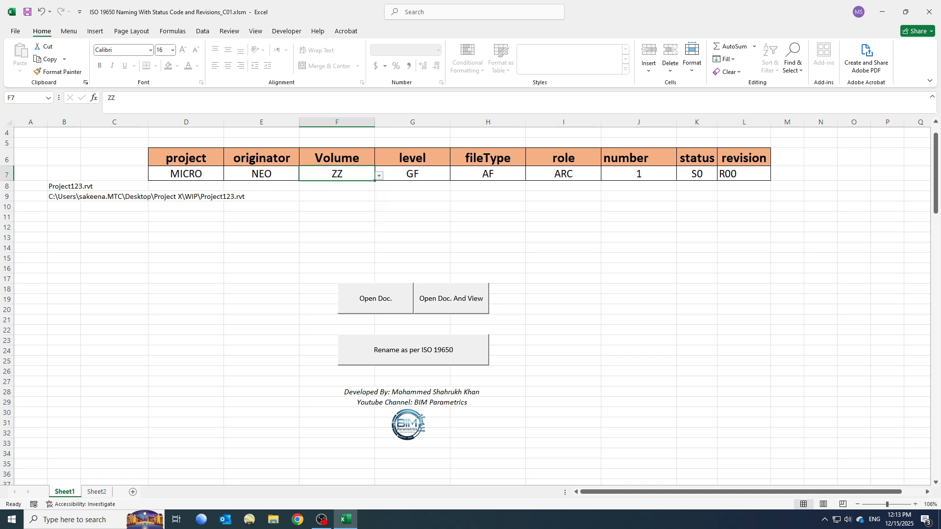
Set the level in G7 to ZZ.
click(412, 174)
click(454, 176)
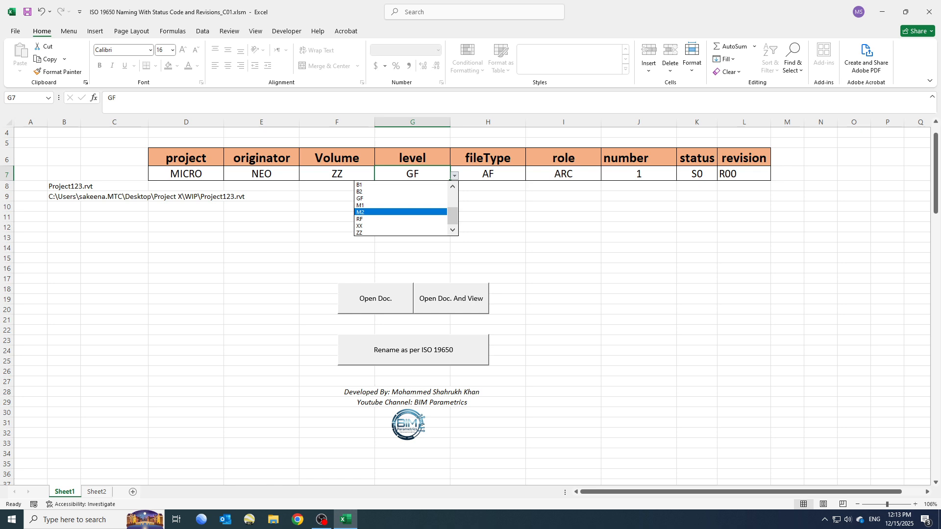
key(Down)
key(Down)
key(Down)
key(Return)
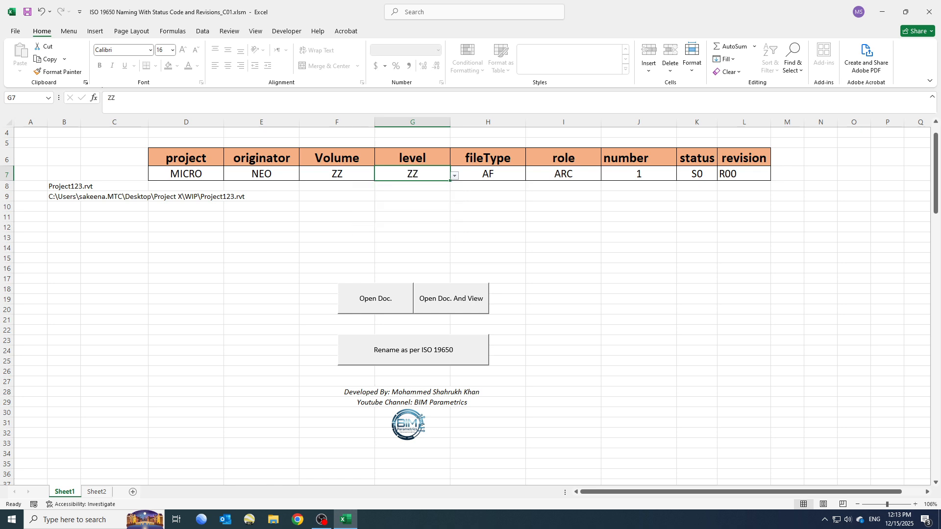
Choose file type M3 in H7 and document number 2 in J7.
click(487, 174)
click(530, 176)
click(480, 219)
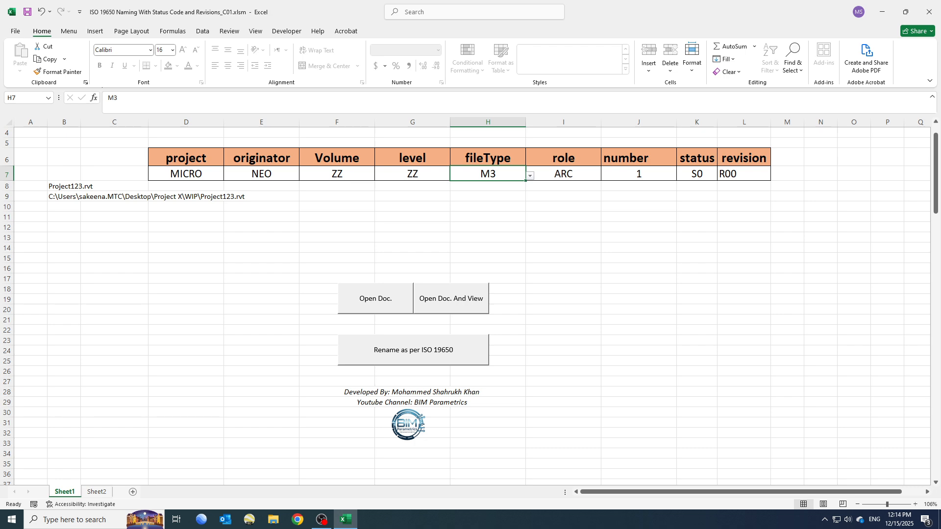
click(639, 174)
click(681, 176)
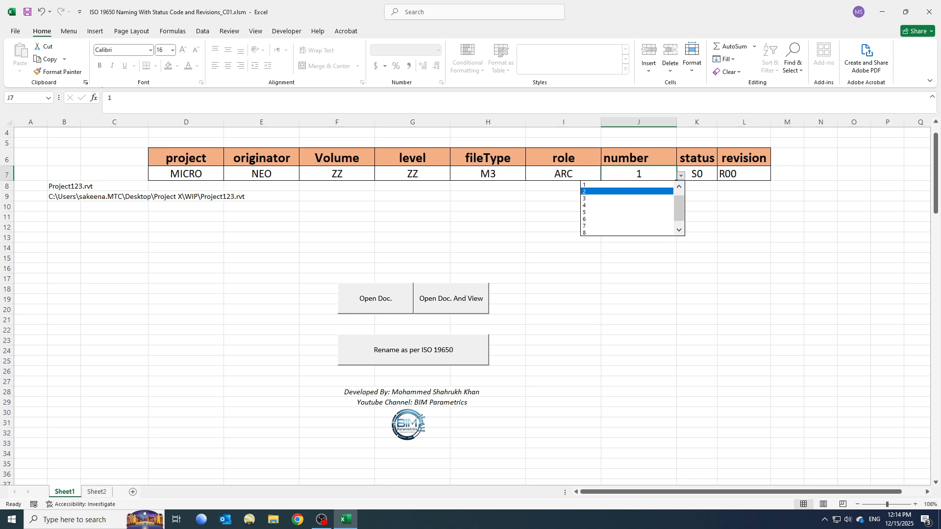
click(626, 192)
Choose status S1 in K7 and revision R03 in L7.
click(696, 174)
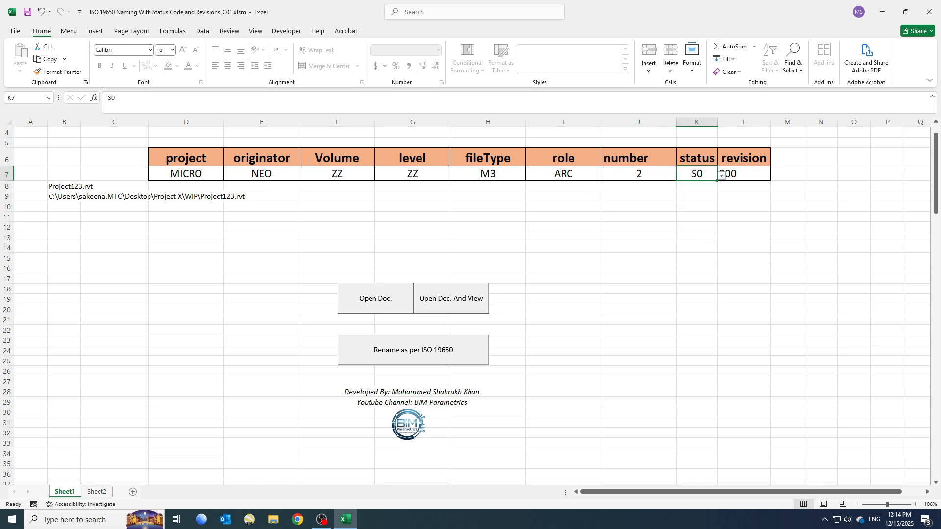
click(722, 175)
click(682, 192)
click(725, 174)
click(775, 175)
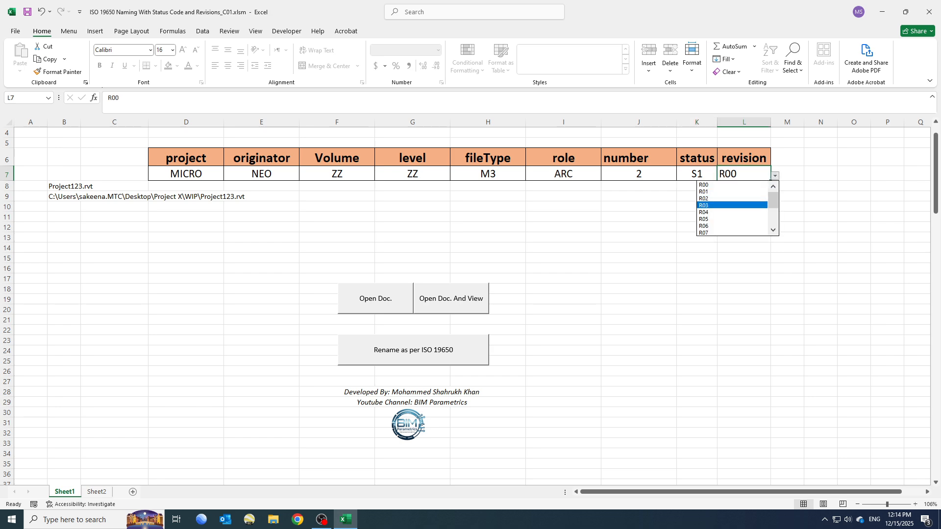
click(726, 205)
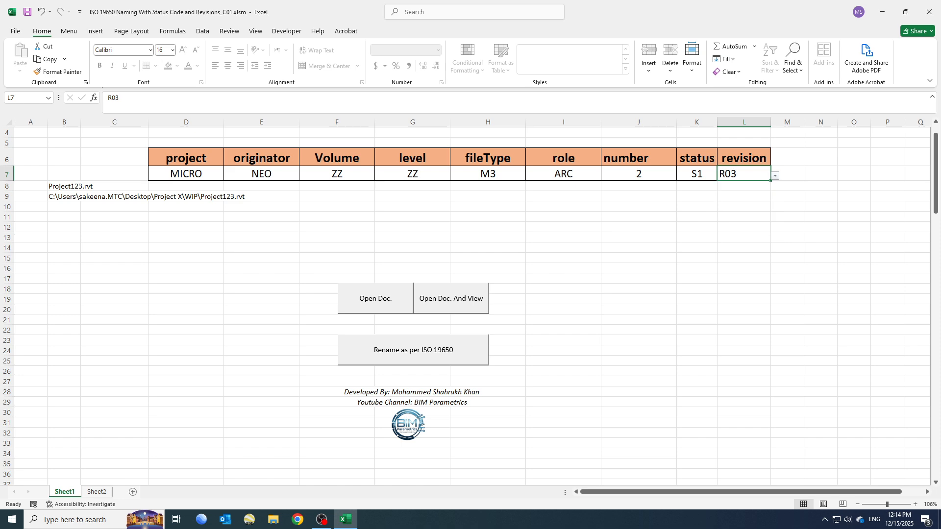
Rename the loaded Revit file as per ISO 19650, with Project X's SHARED folder as the destination.
click(413, 350)
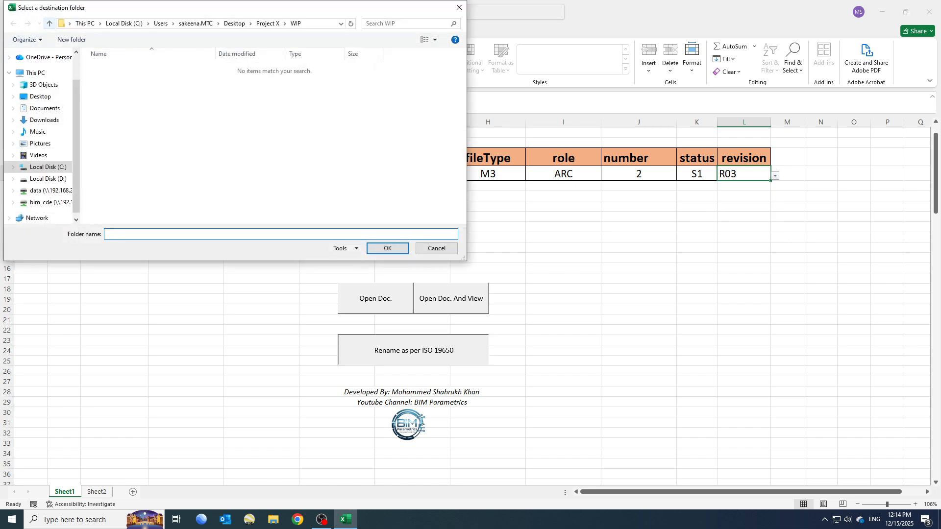
click(49, 23)
click(106, 88)
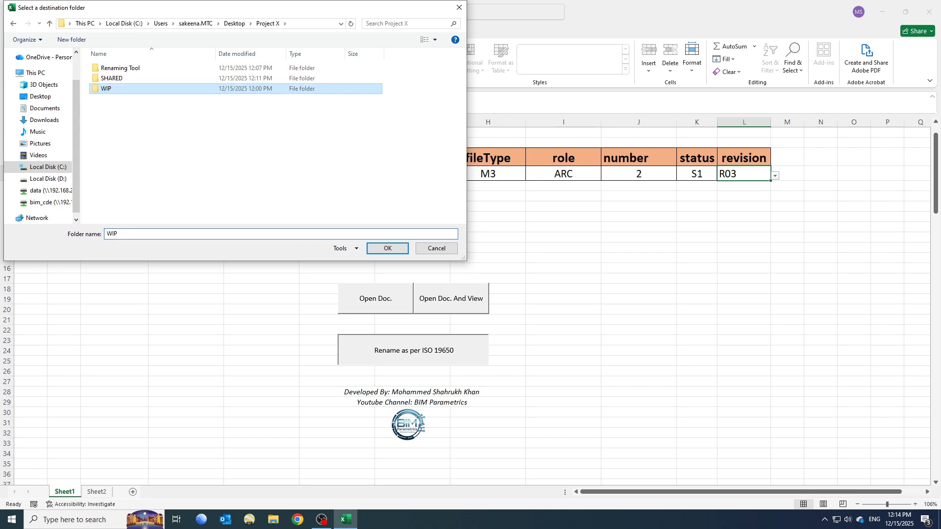
click(112, 79)
double_click(112, 78)
click(387, 249)
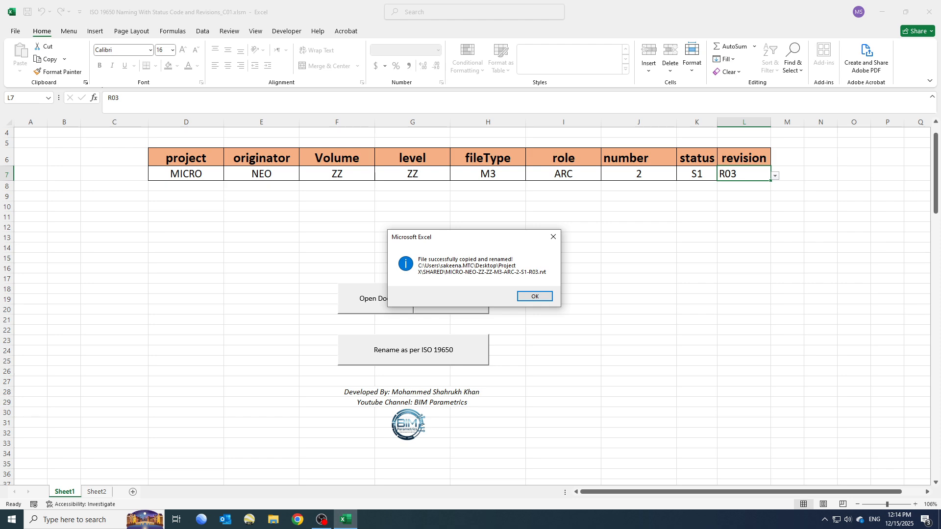
click(535, 296)
Check the renamed Revit file in Project X's SHARED folder in File Explorer.
key(super+d)
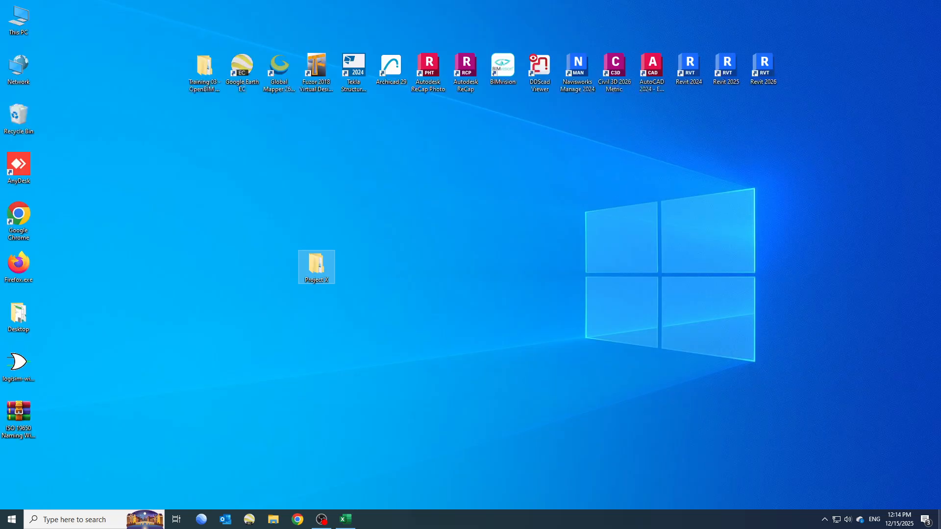
double_click(316, 266)
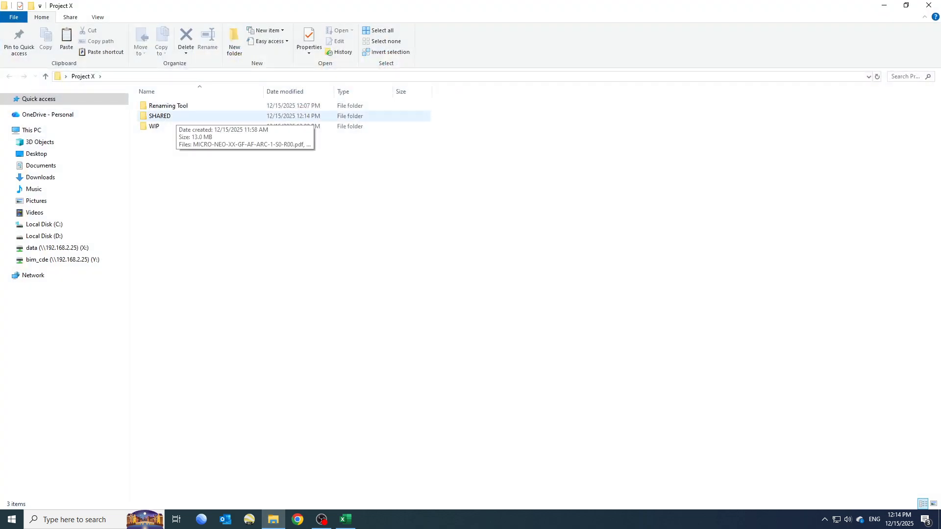
double_click(162, 116)
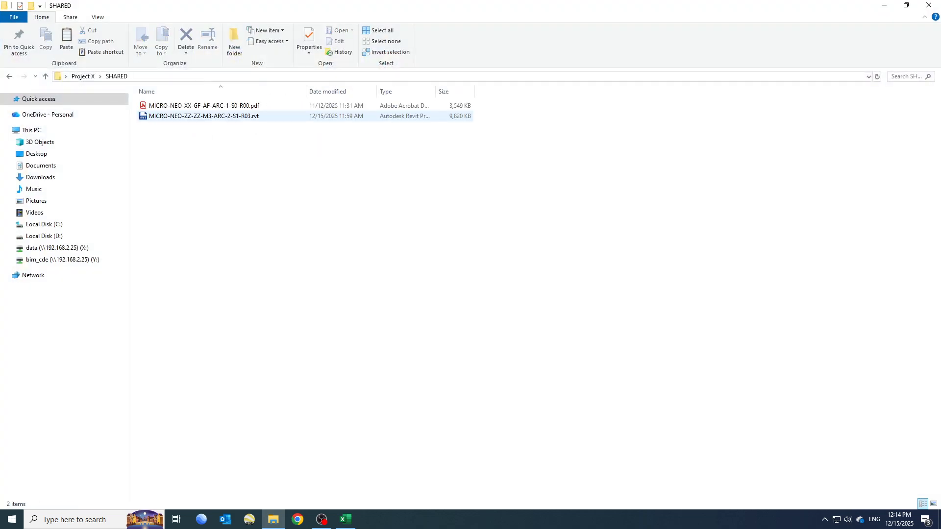
click(259, 118)
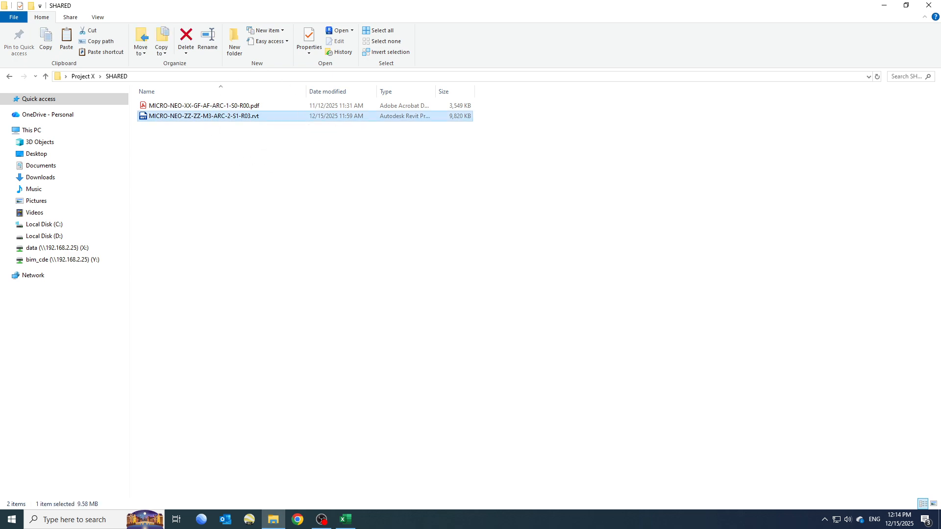
click(929, 5)
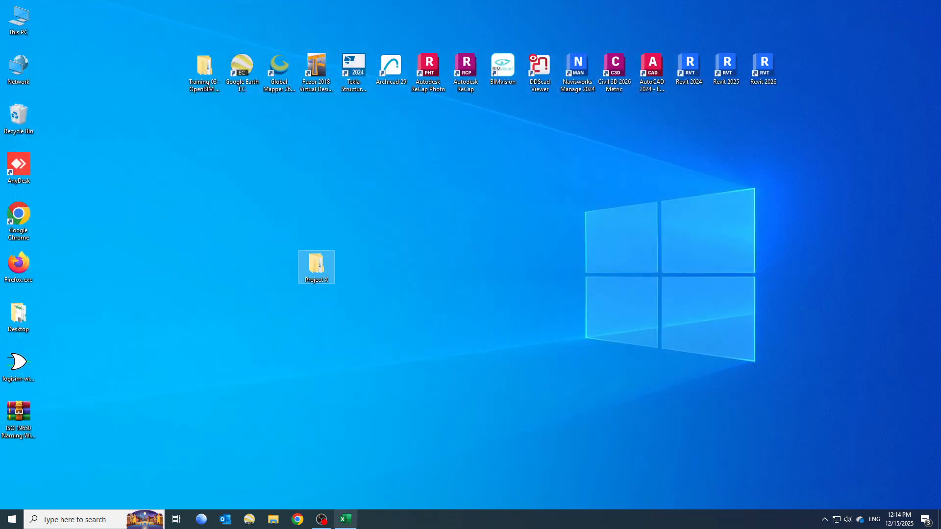
Switch back to the Excel workbook and load FloorPlan-FirstFloorRoomDimensions.dwg from Project X's WIP folder without viewing it.
click(345, 520)
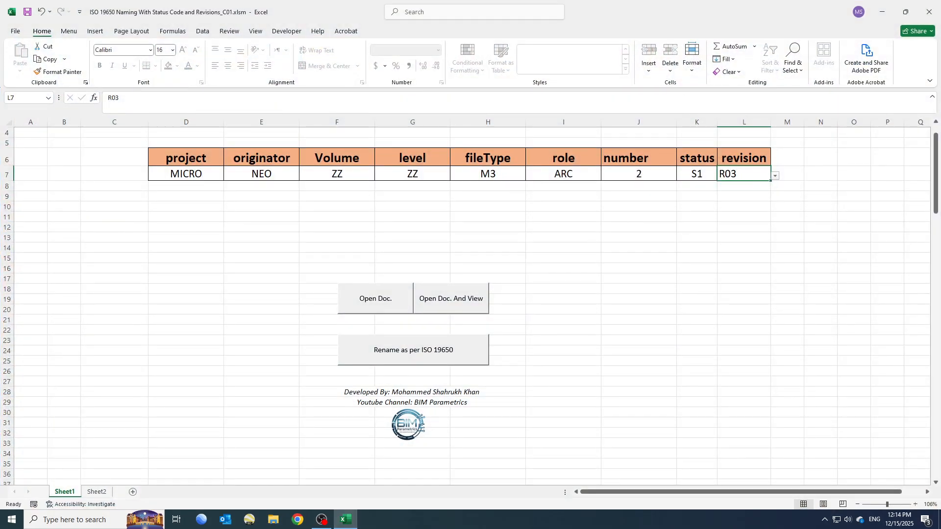
click(375, 299)
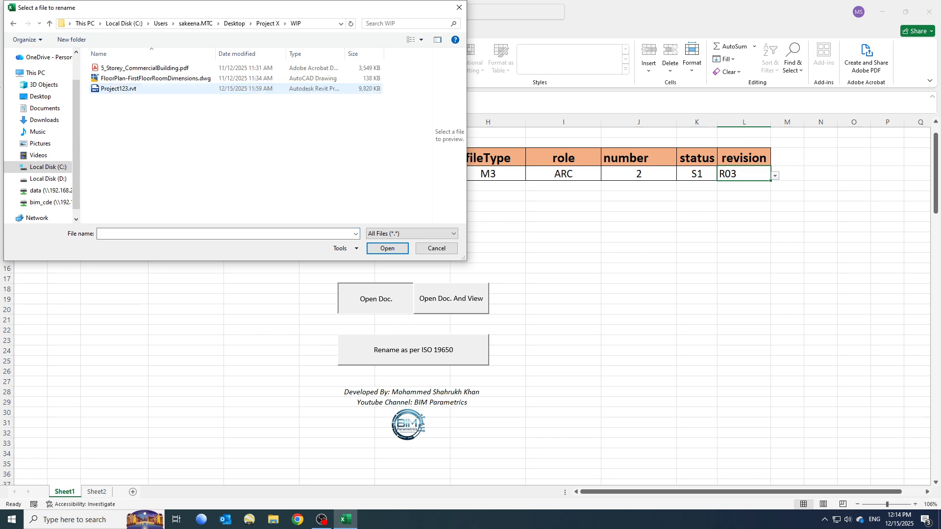
click(196, 79)
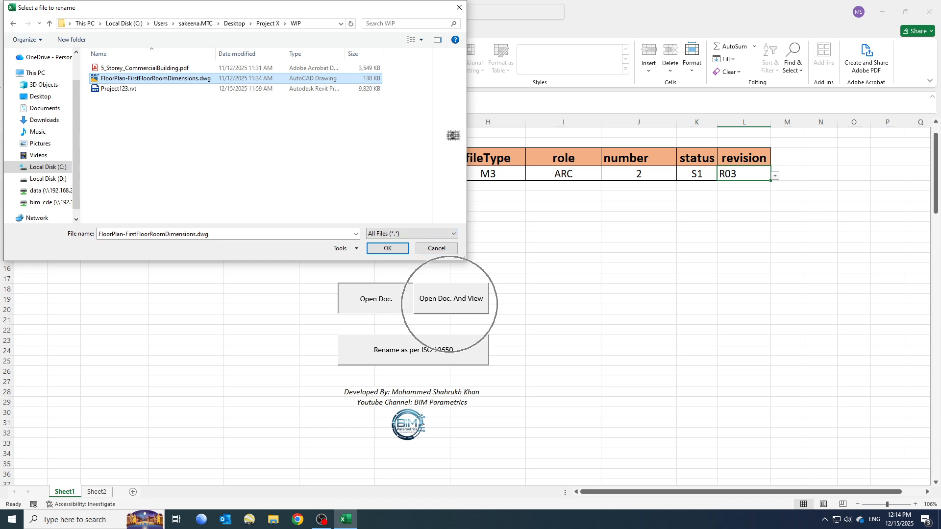
key(Return)
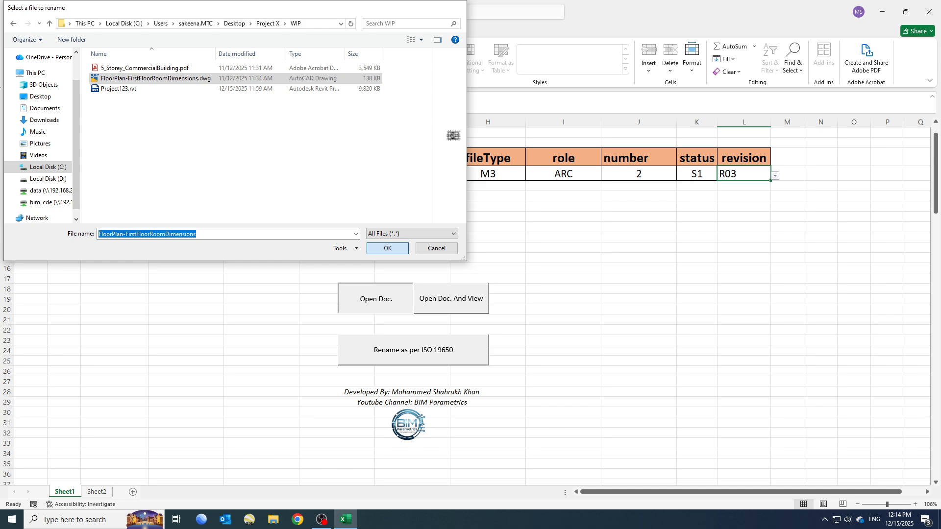
key(Return)
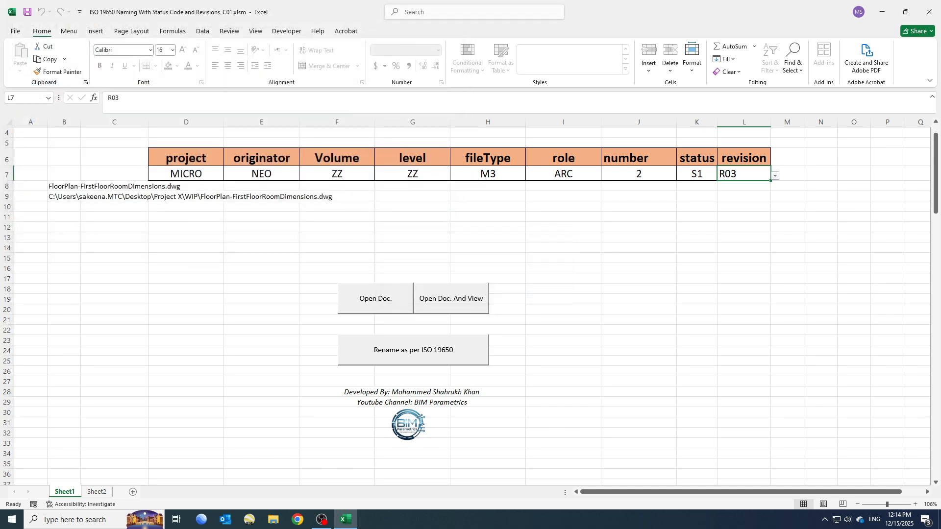
Choose file type M2 in H7 and role MEC in I7.
click(488, 174)
click(530, 176)
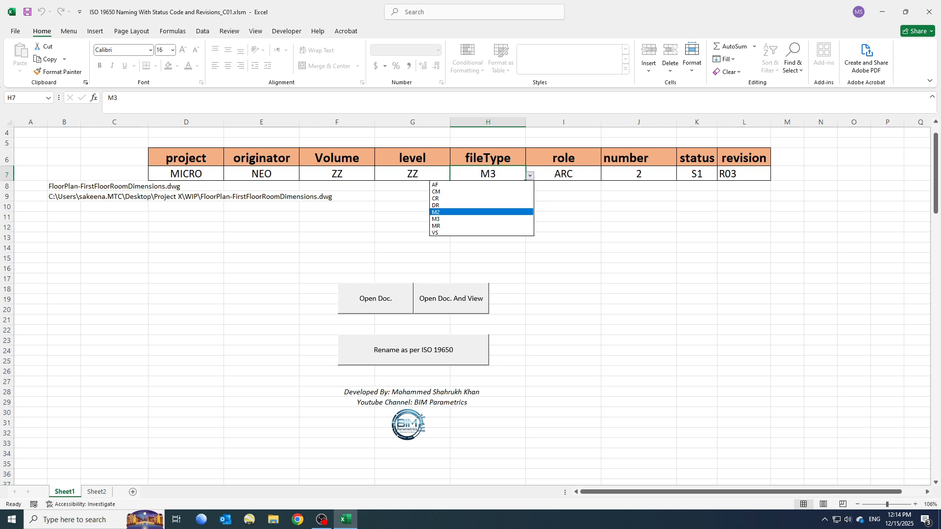
key(Return)
click(563, 174)
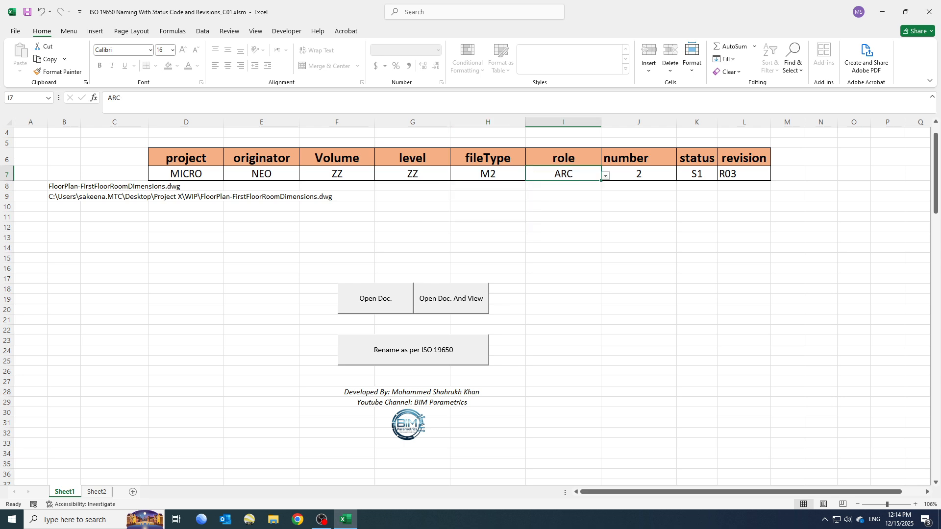
click(605, 176)
key(Return)
Choose originator LAC in E7.
click(261, 174)
click(303, 176)
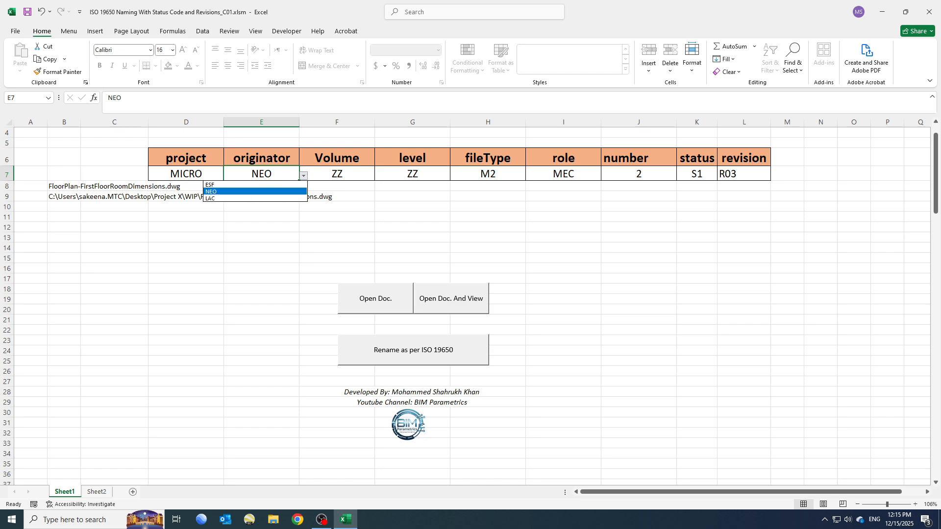
click(255, 197)
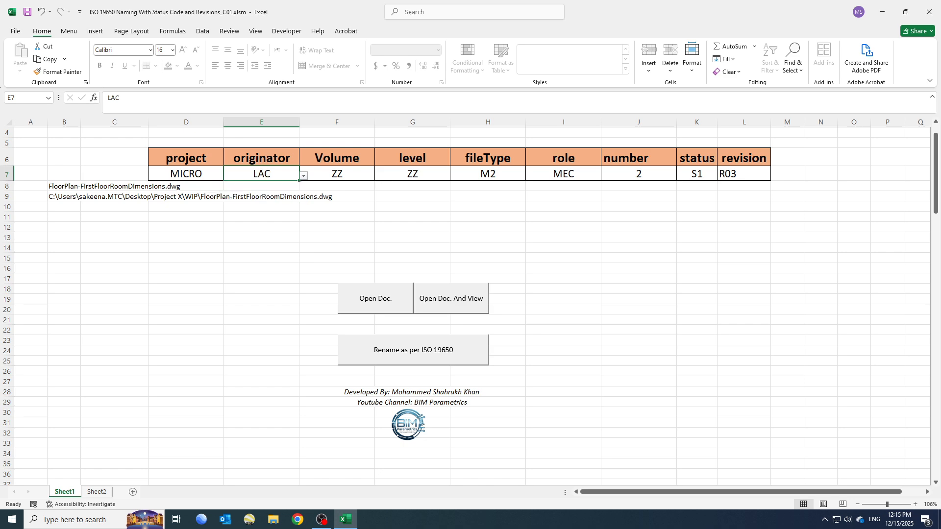
Rename the loaded DWG file as per ISO 19650, with Project X's SHARED folder as the destination.
click(413, 350)
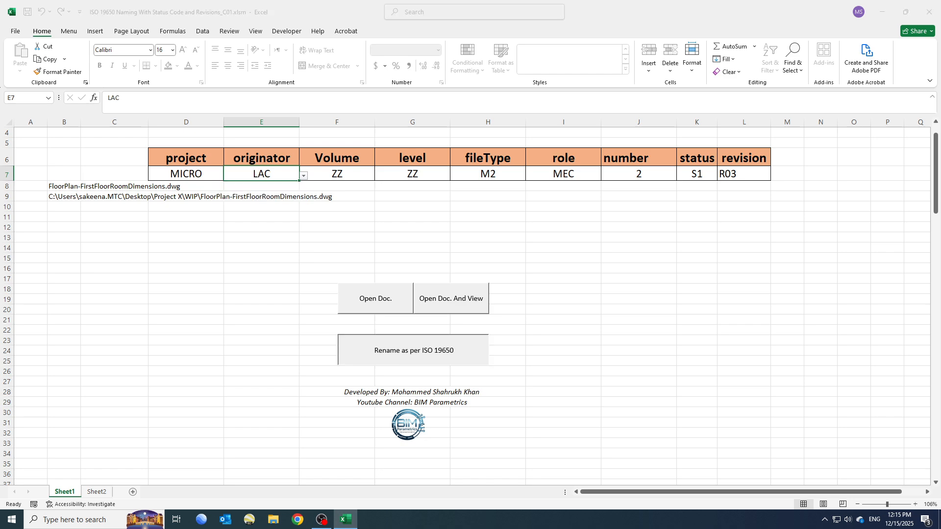
click(50, 23)
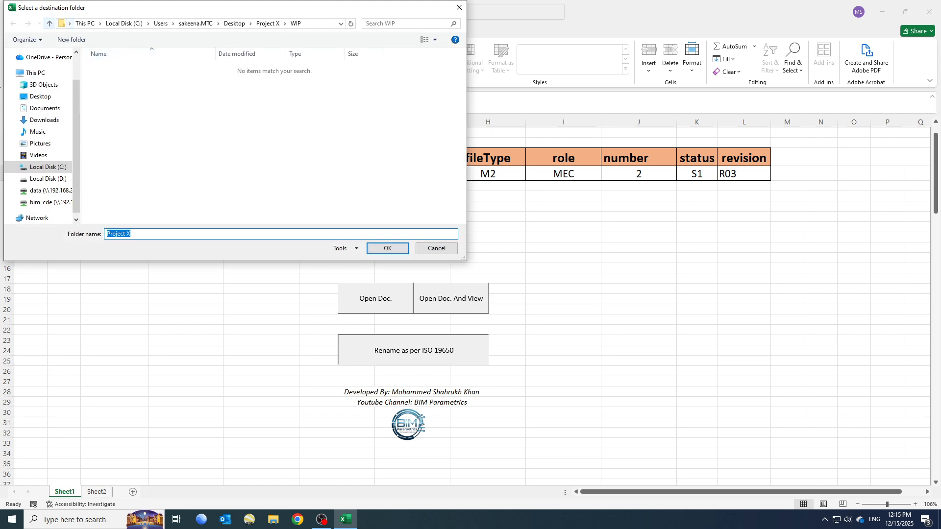
double_click(112, 78)
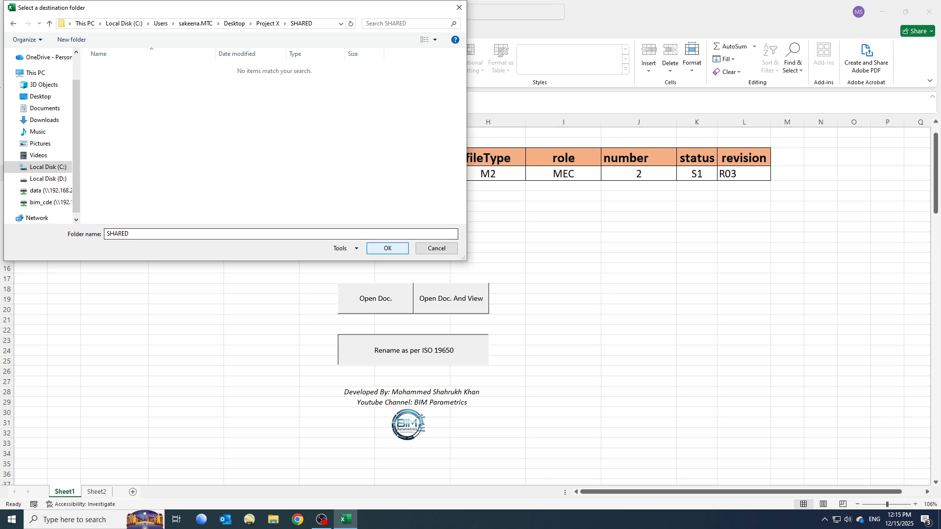
click(388, 249)
click(538, 296)
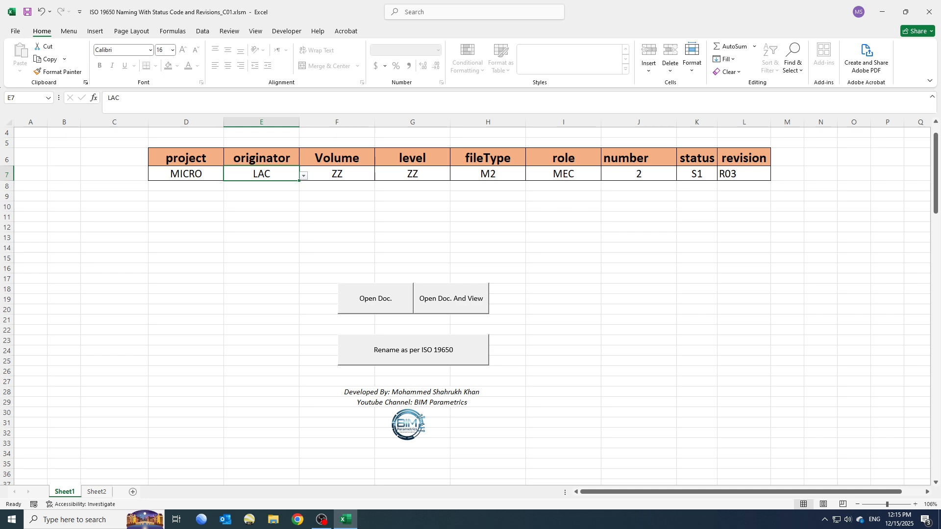
Open the workbook's VBA editor, expand its modules and examine the SelectFile macro in Module1.
scroll(470, 304, up, 1)
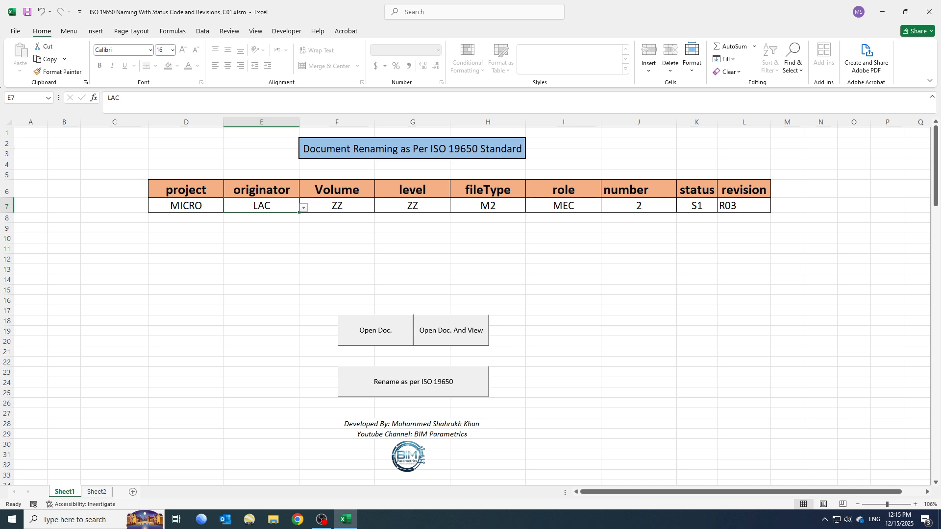
click(378, 327)
key(alt+F11)
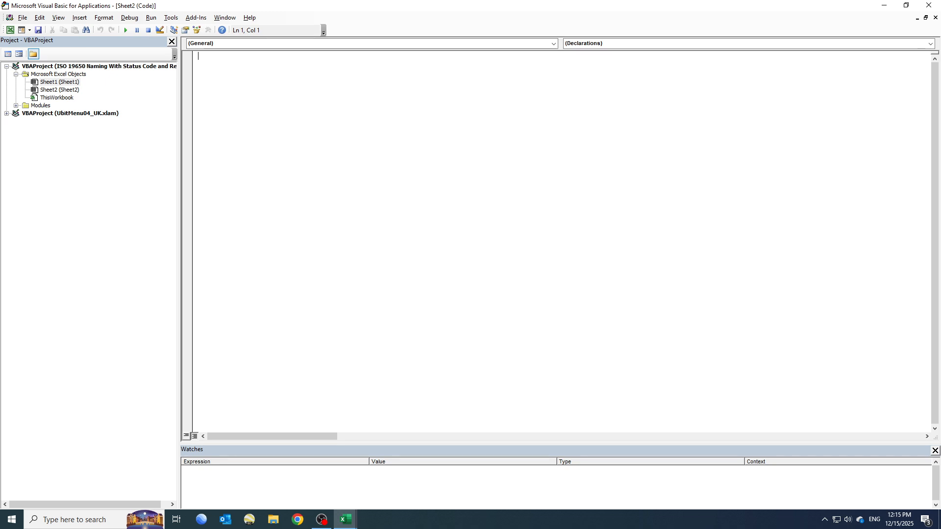
click(17, 105)
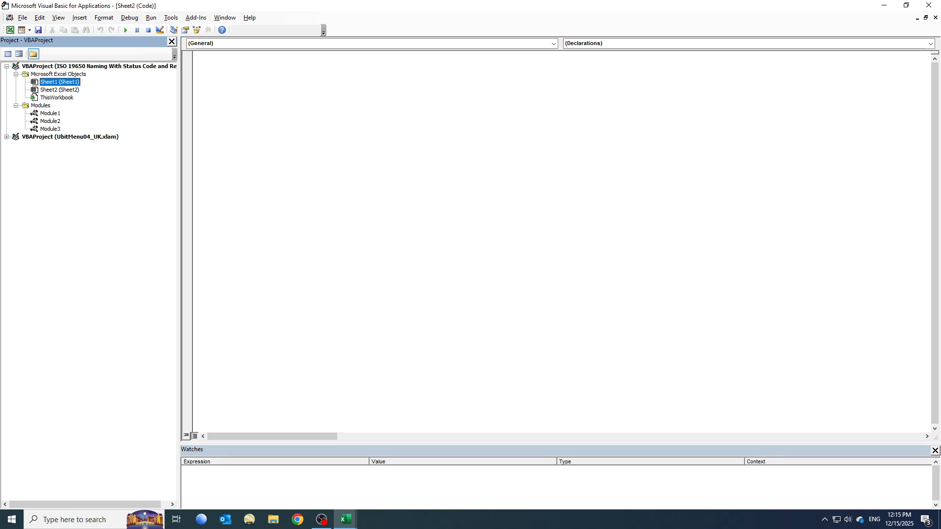
double_click(50, 114)
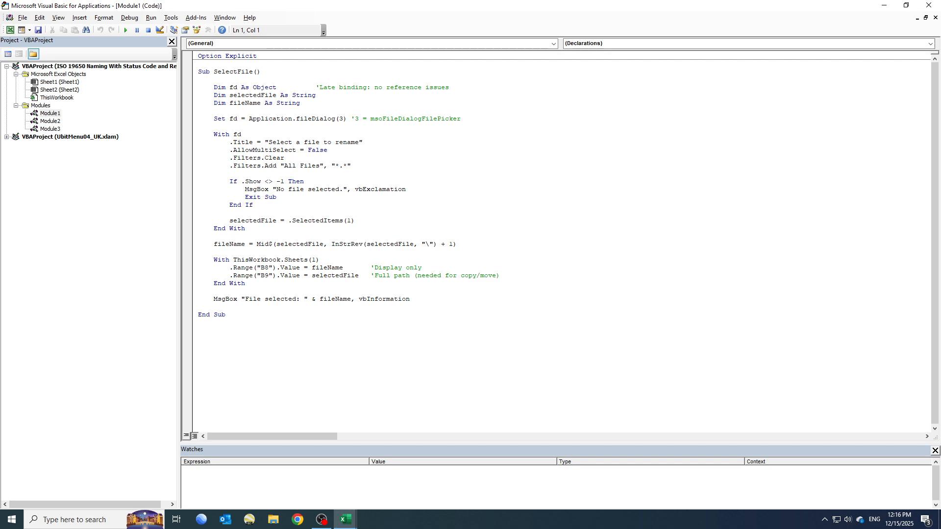
drag(198, 71, 260, 57)
click(198, 330)
click(246, 229)
Examine the RenameAndSaveFile macro in Module2, selecting its code through to the end.
click(50, 121)
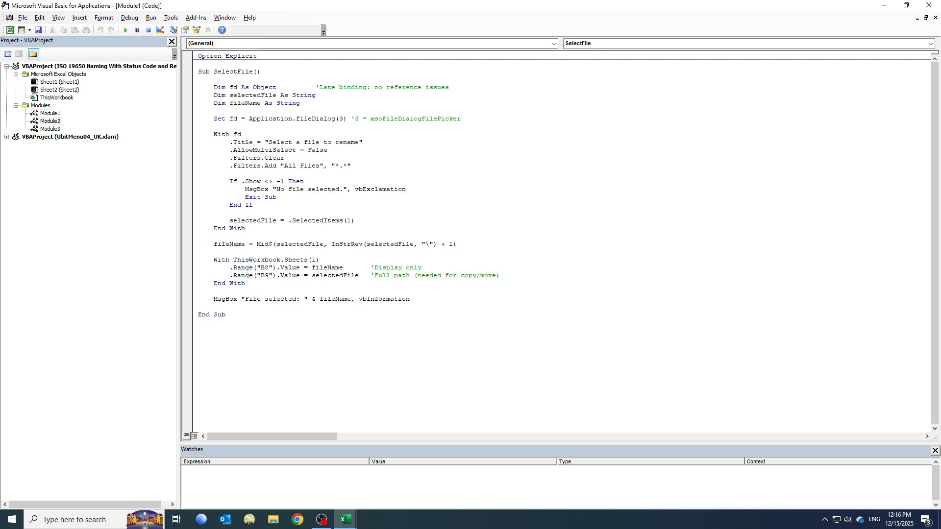
double_click(50, 121)
drag(198, 72, 201, 416)
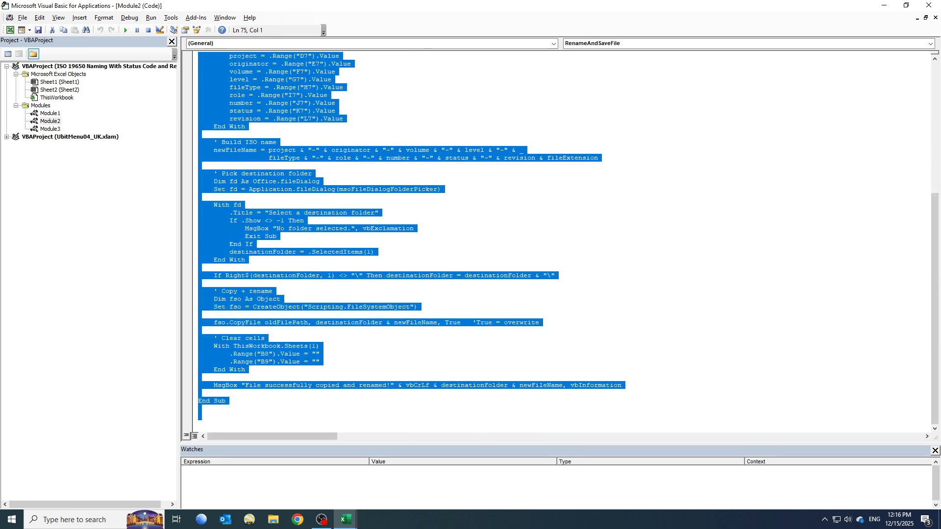
Examine the whole SelectFileDisplayAndOpen macro in Module3 and close the VBA editor.
double_click(50, 129)
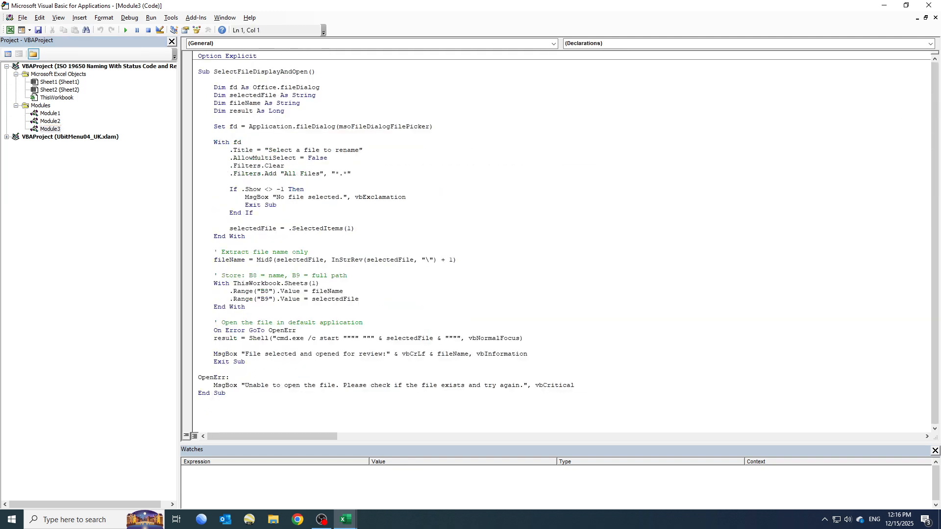
drag(198, 71, 200, 401)
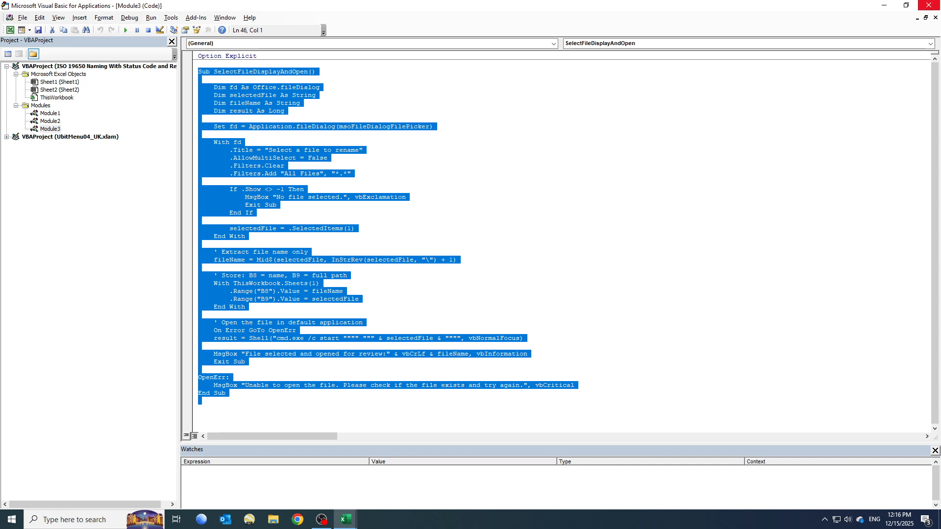
click(929, 6)
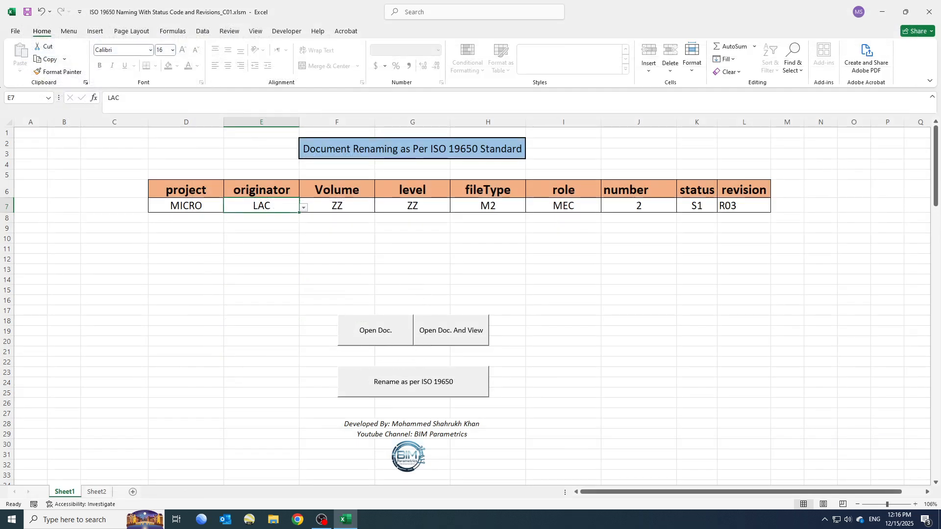
key(ctrl)
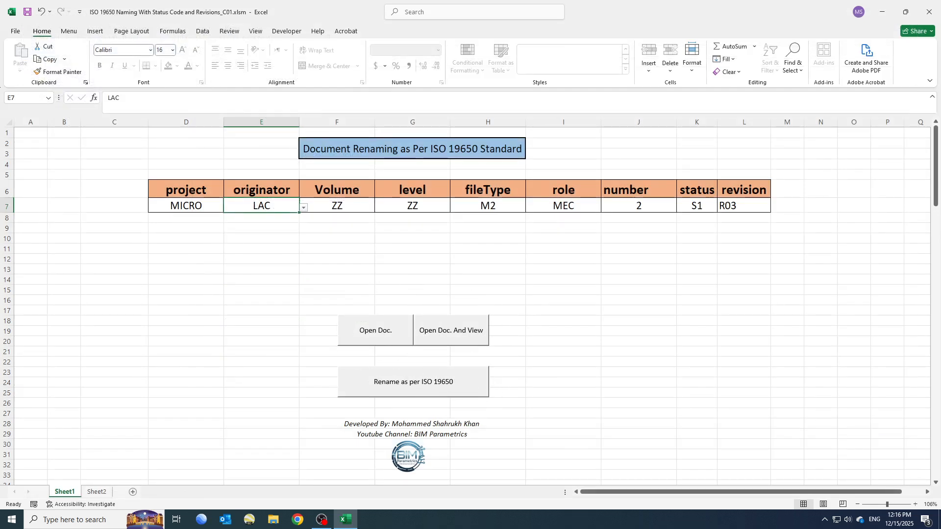